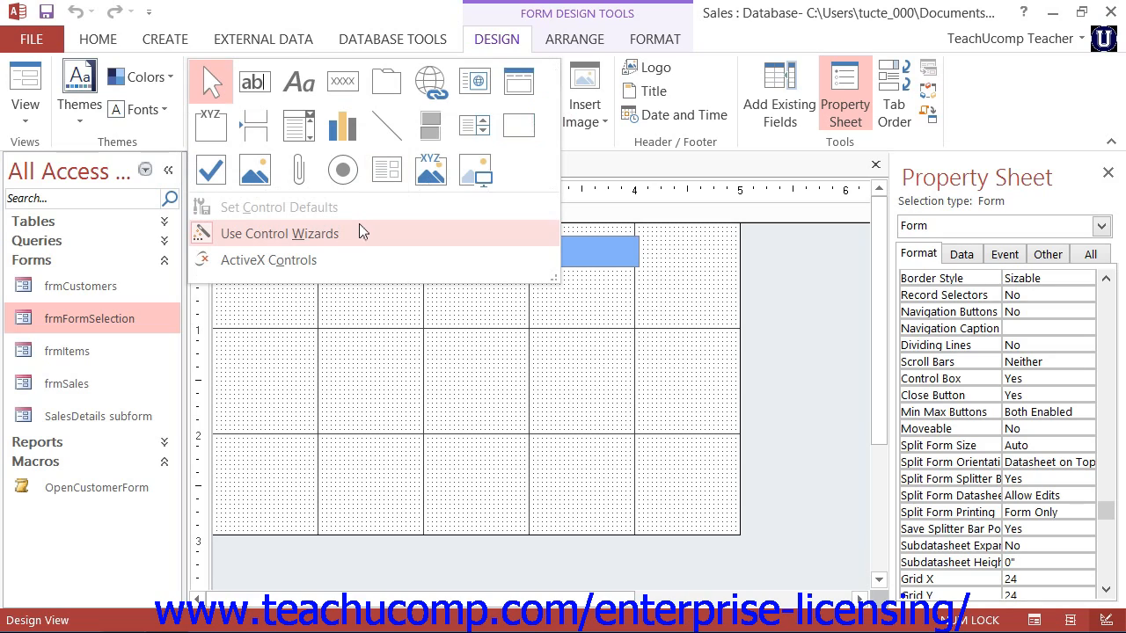
- Draw a command button about 1.25 by 0.29 inches on the form, beneath the Form Selection Screen title
{"action": "left_click", "coordinate": [364, 223]}
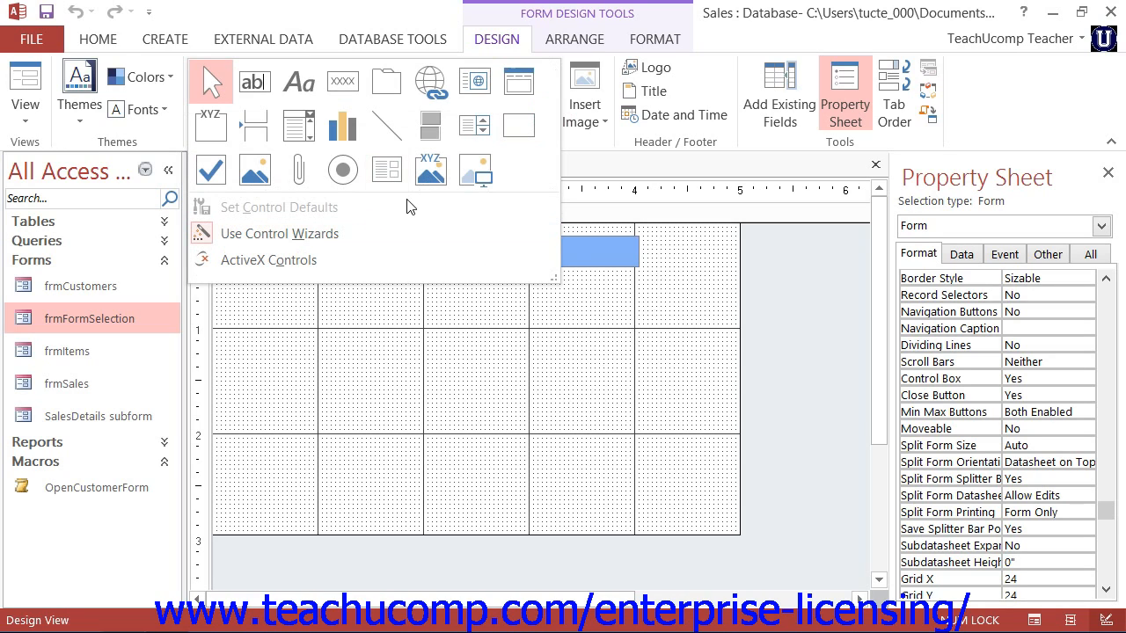
{"action": "left_click", "coordinate": [338, 85]}
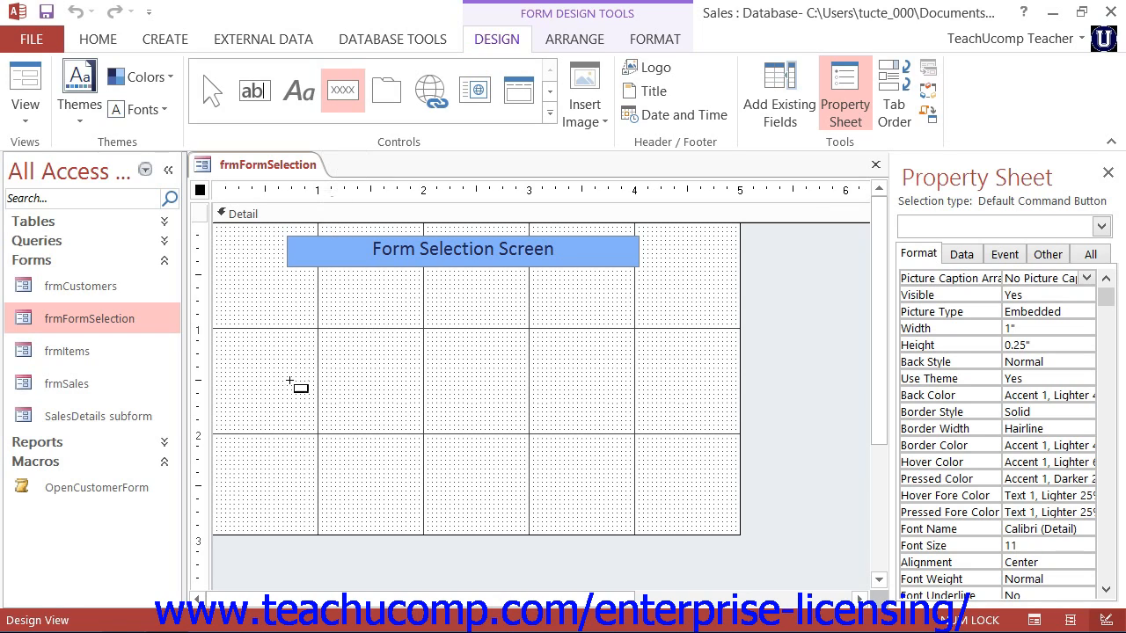
{"action": "left_click_drag", "start_coordinate": [295, 293], "coordinate": [426, 327]}
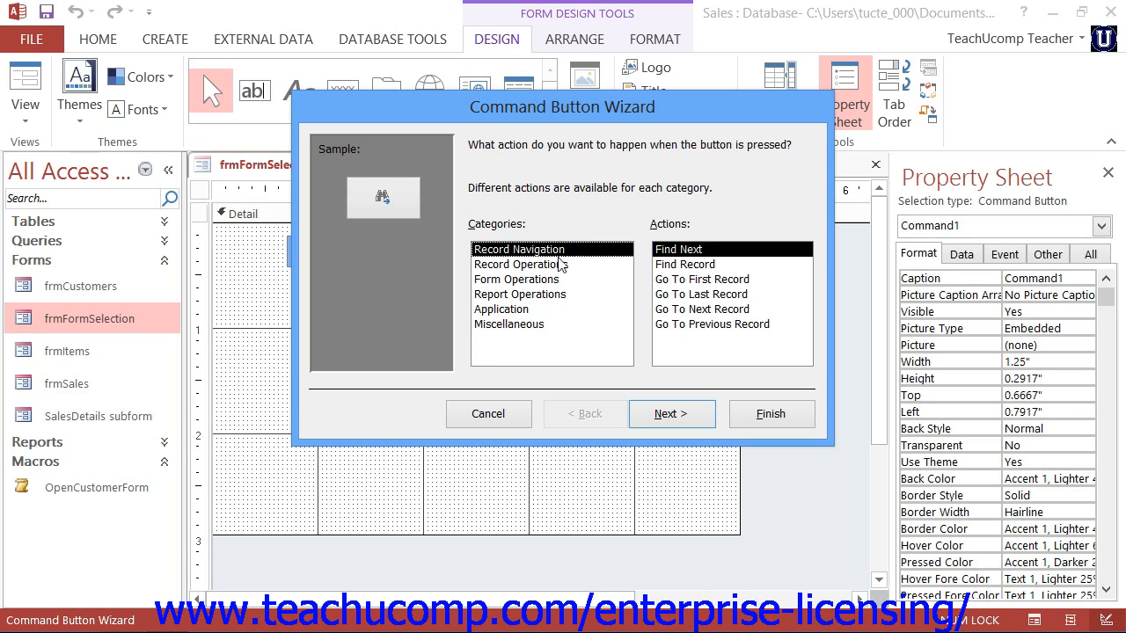
- Assign the button the Run Macro action from the Miscellaneous category, with OpenCustomerForm as the macro to run
{"action": "left_click", "coordinate": [530, 324]}
{"action": "left_click", "coordinate": [688, 279]}
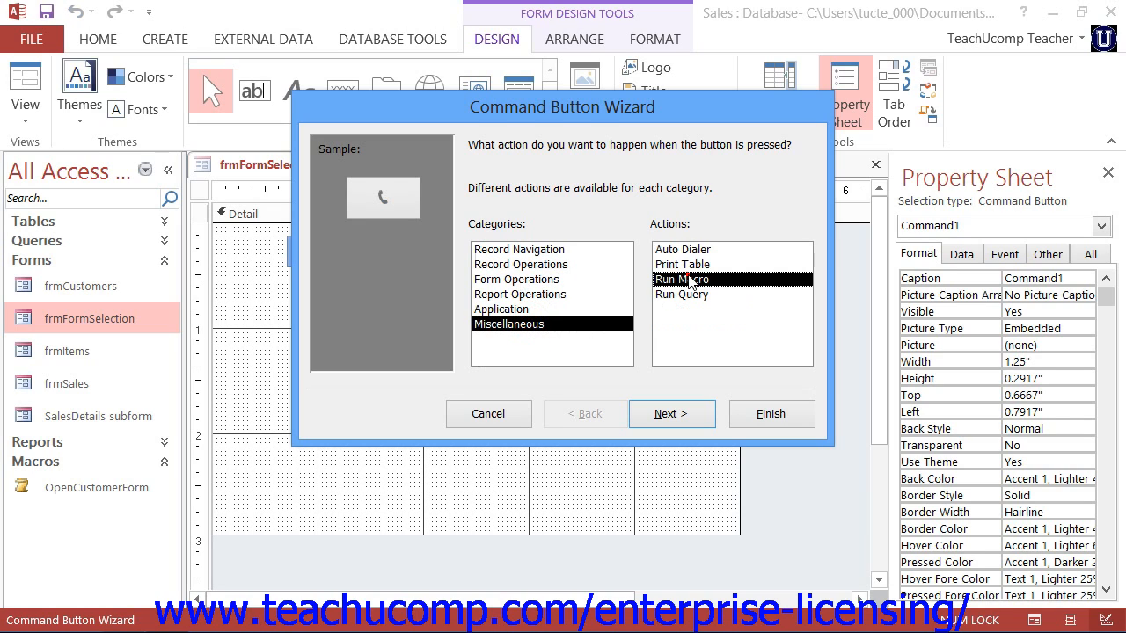
{"action": "left_click", "coordinate": [680, 414]}
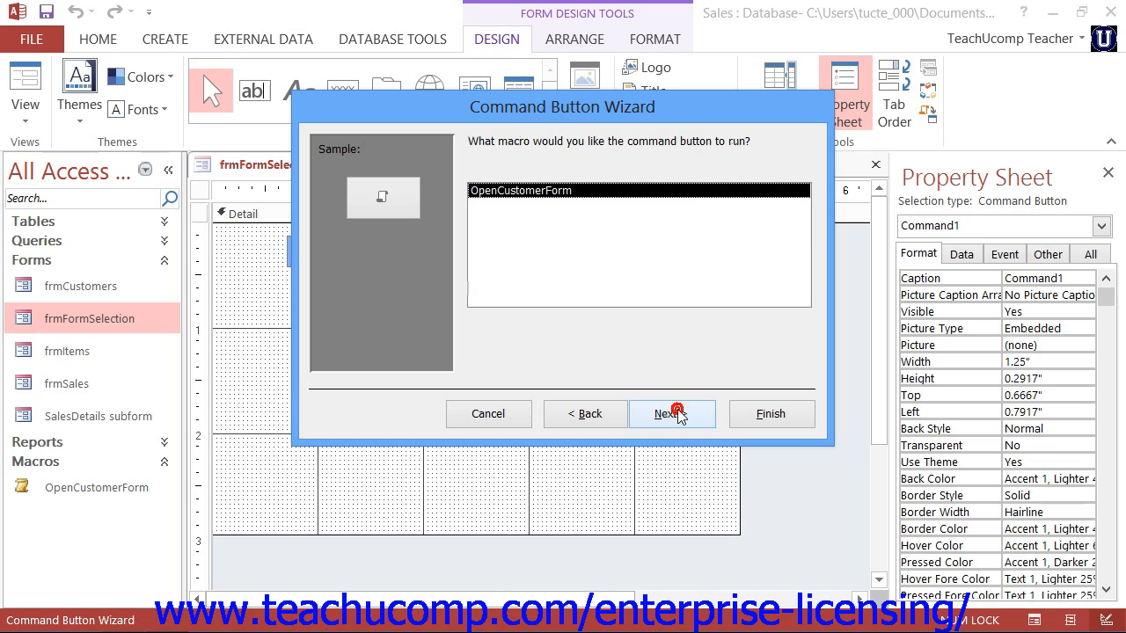
{"action": "left_click", "coordinate": [680, 413]}
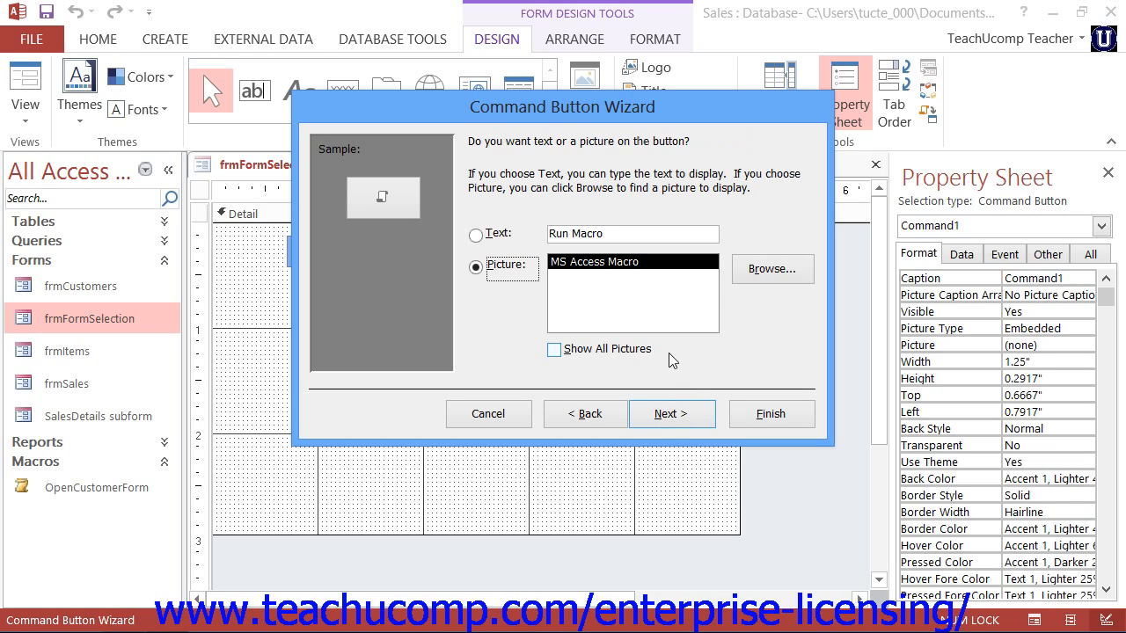
- Show the text Run Macro on the button and finish the wizard, keeping the name Command1
{"action": "left_click", "coordinate": [476, 235]}
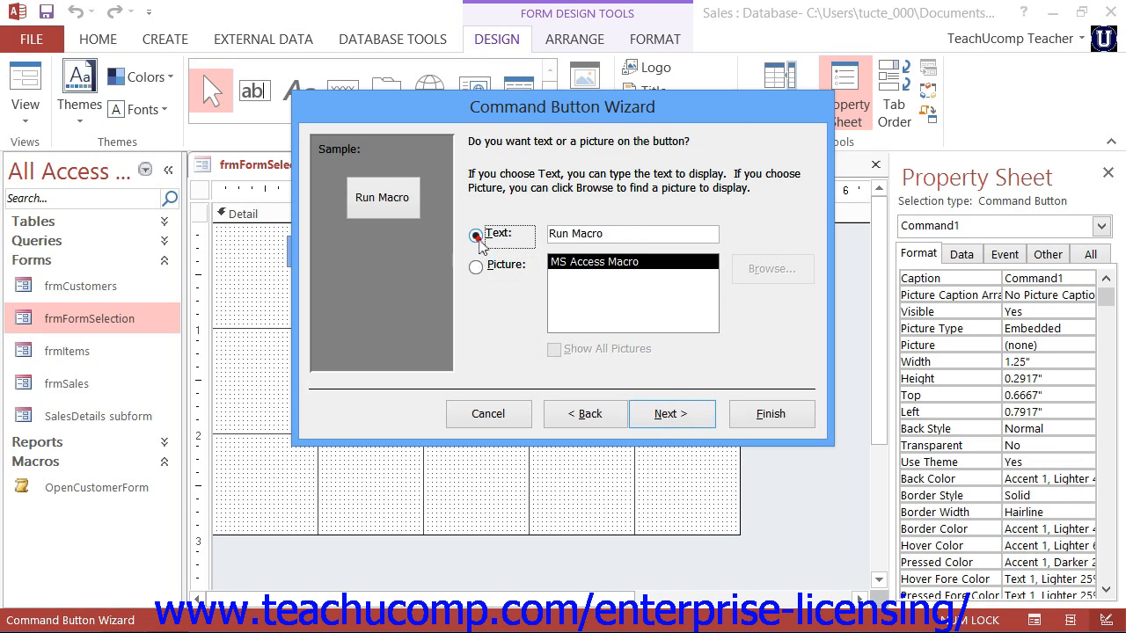
{"action": "left_click", "coordinate": [622, 233]}
{"action": "left_click", "coordinate": [673, 414]}
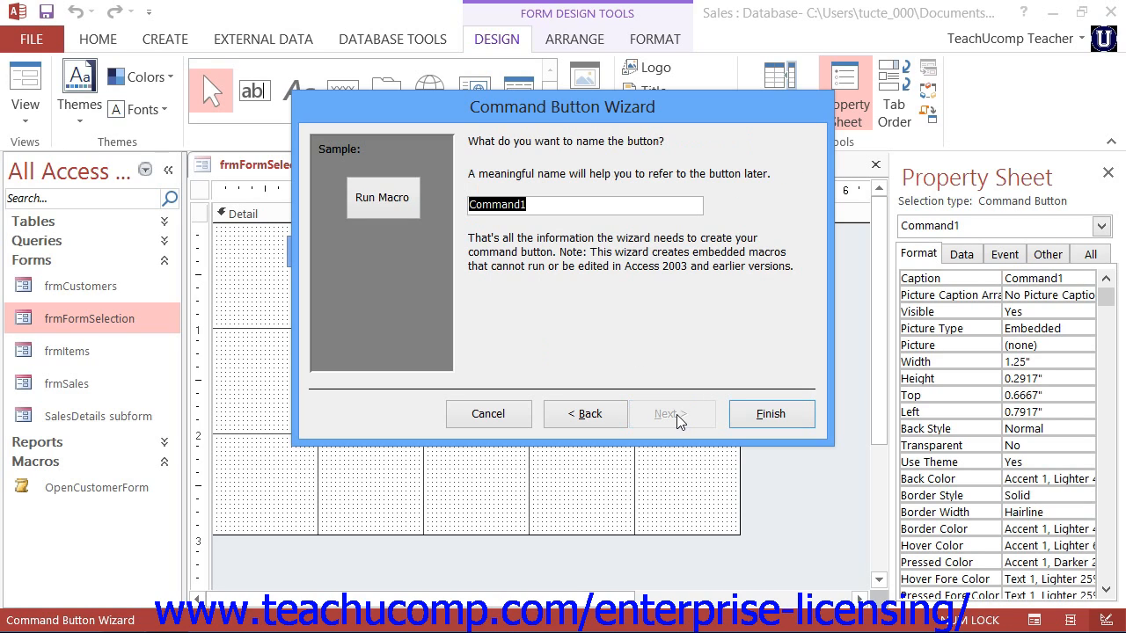
{"action": "left_click", "coordinate": [749, 418]}
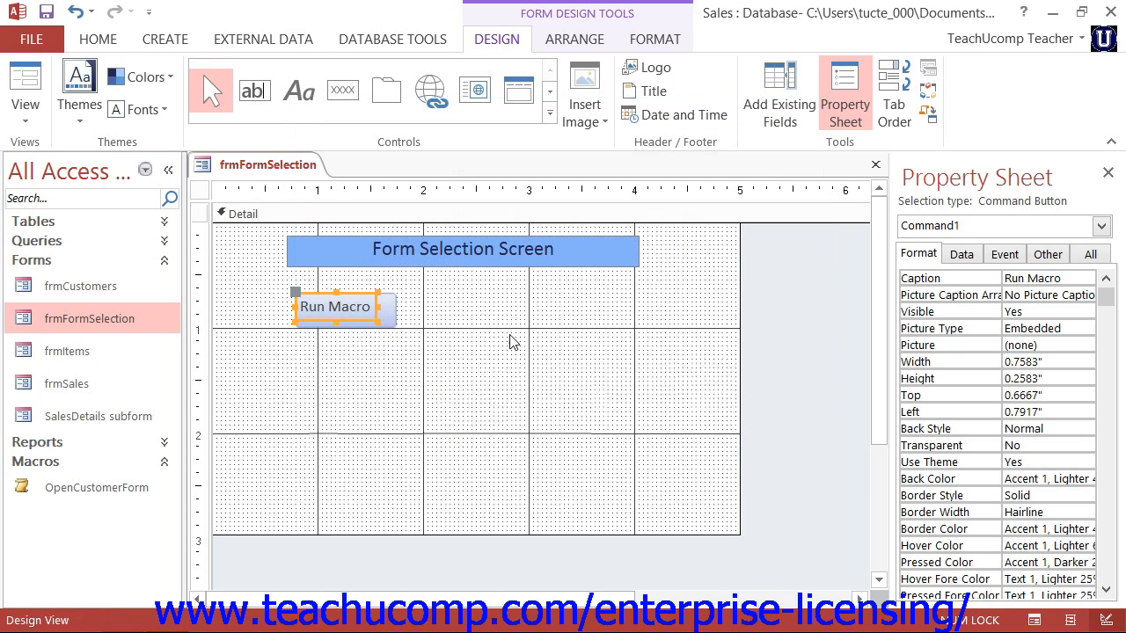
{"action": "left_click", "coordinate": [480, 318]}
{"action": "left_click", "coordinate": [479, 318]}
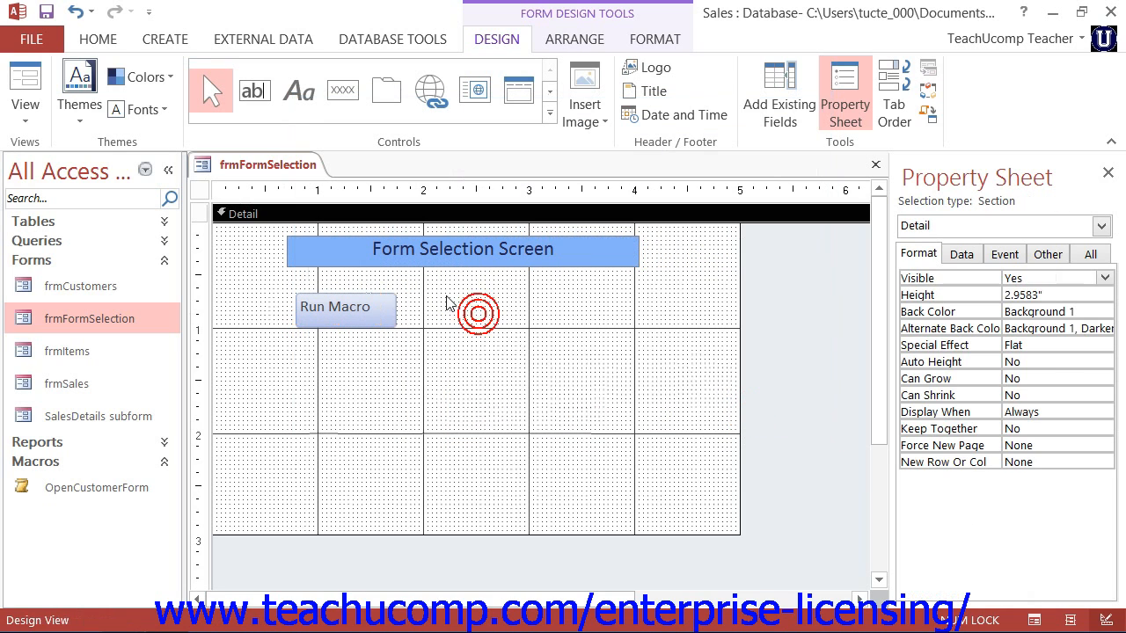
- Test the Run Macro button in Form View and close the customers form it opens
{"action": "left_click", "coordinate": [26, 88]}
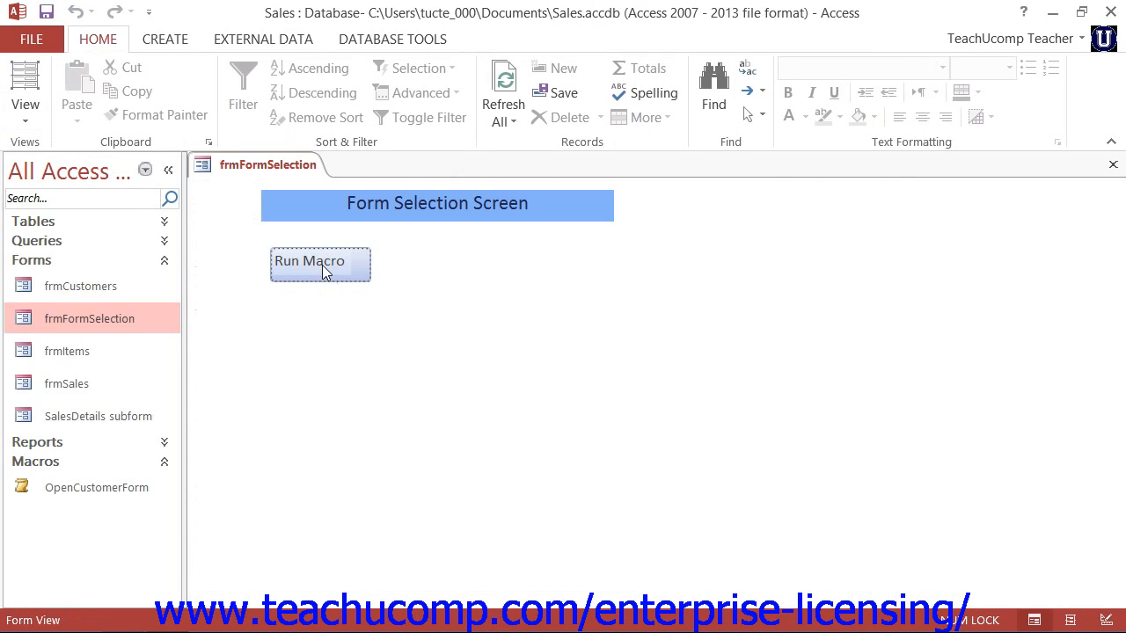
{"action": "left_click", "coordinate": [17, 122]}
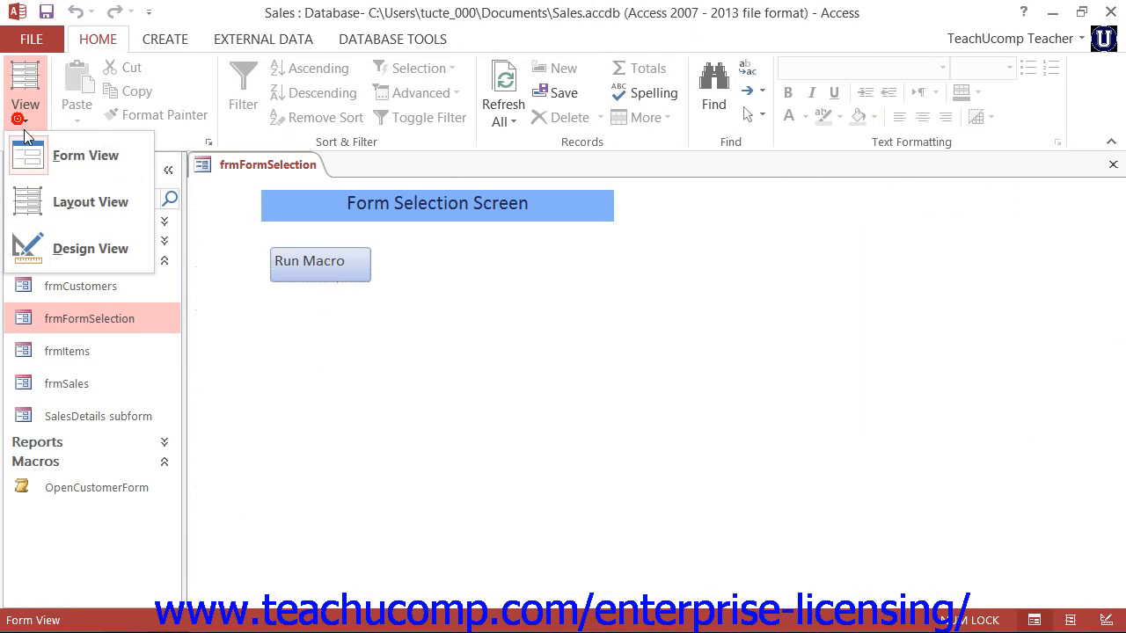
{"action": "left_click", "coordinate": [95, 162]}
{"action": "left_click", "coordinate": [320, 278]}
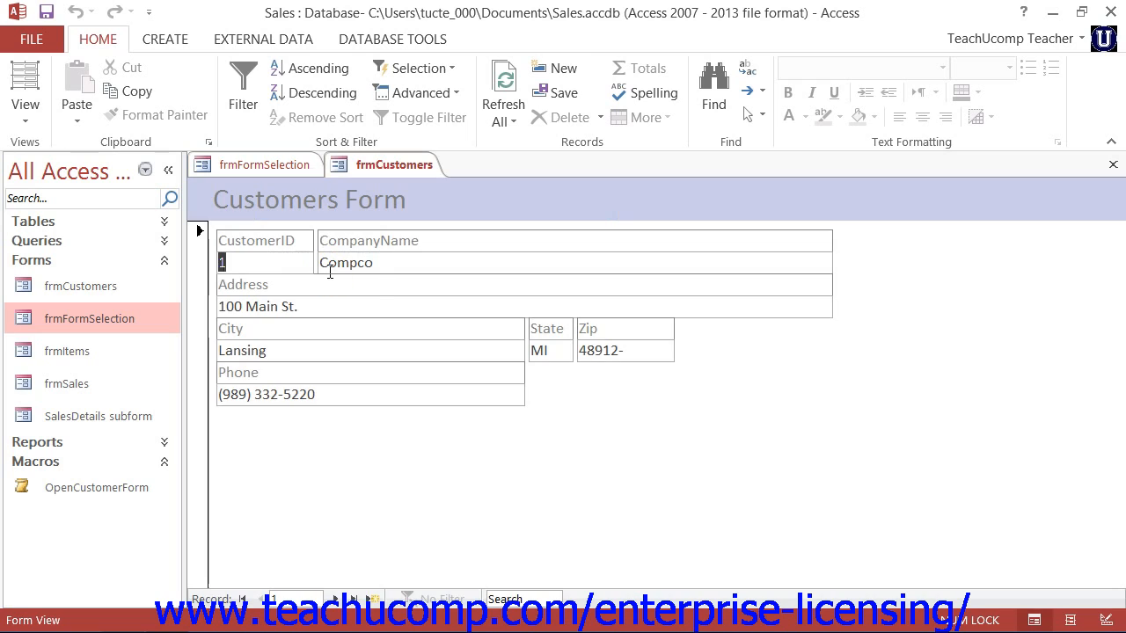
{"action": "left_click", "coordinate": [1113, 166]}
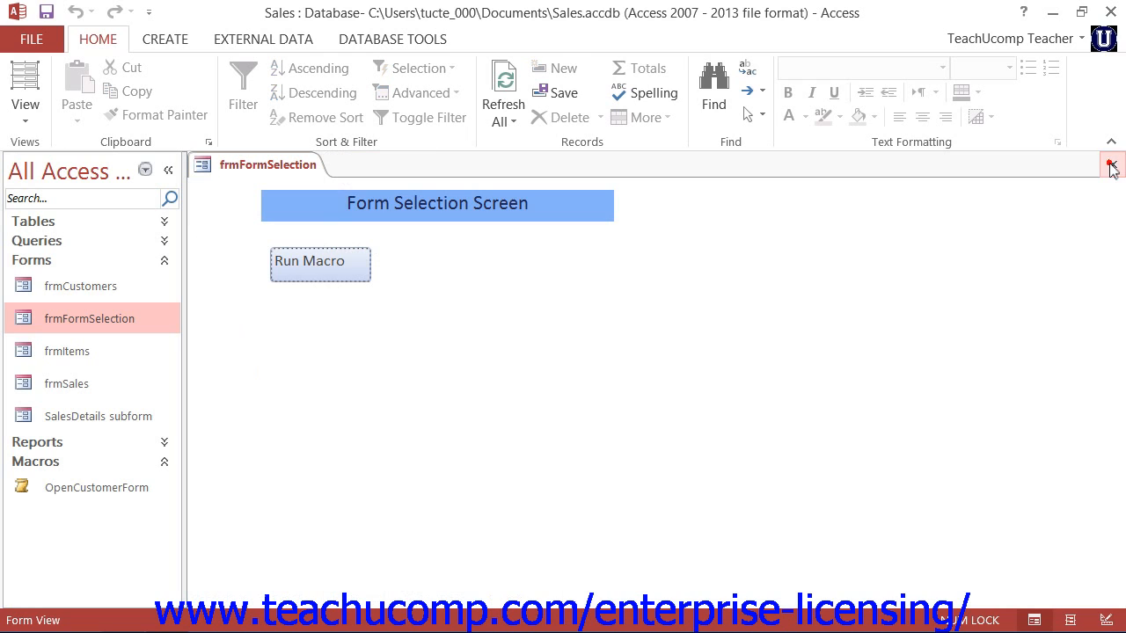
- Enlarge the Run Macro button in Design View to about 0.92 by 0.33 inches
{"action": "left_click", "coordinate": [11, 121]}
{"action": "left_click", "coordinate": [60, 231]}
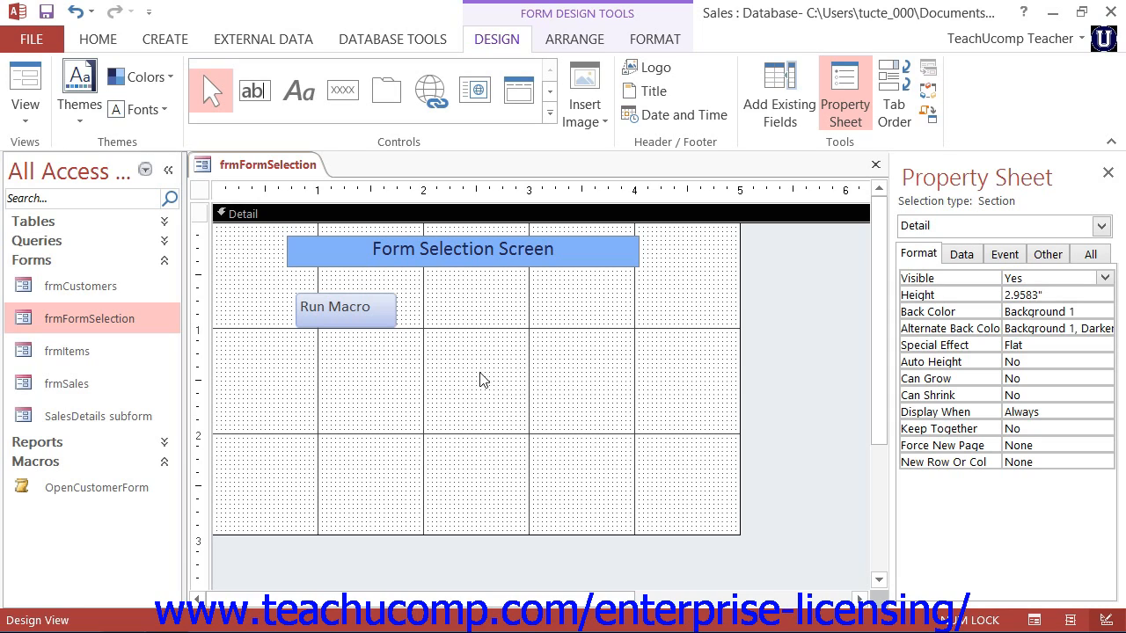
{"action": "left_click", "coordinate": [380, 323]}
{"action": "left_click", "coordinate": [304, 309]}
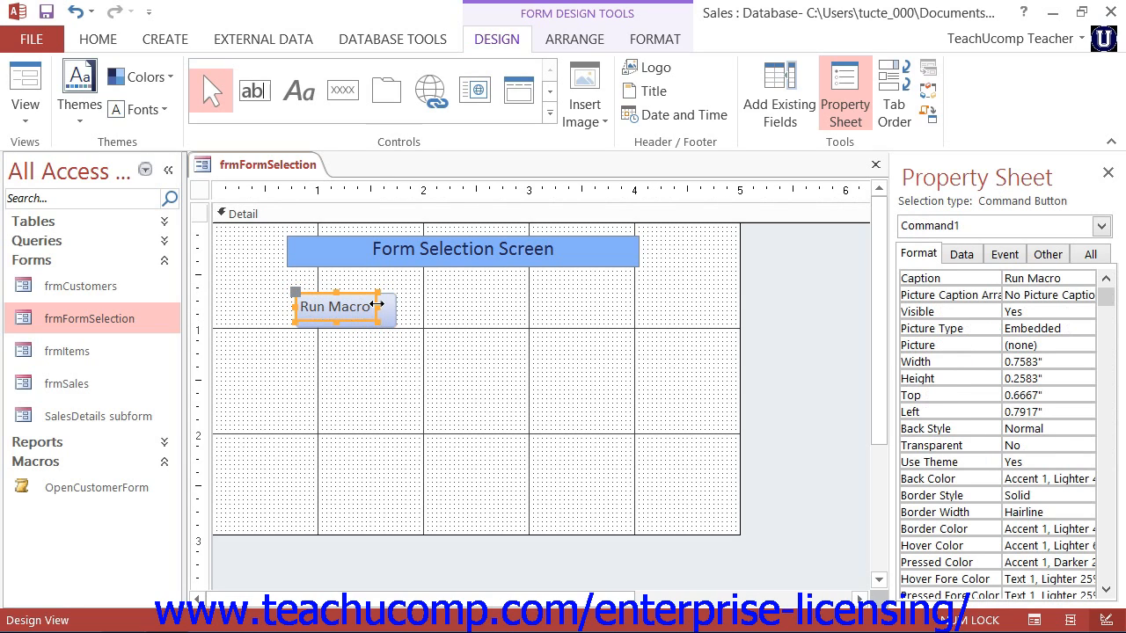
{"action": "left_click_drag", "start_coordinate": [378, 309], "coordinate": [345, 331]}
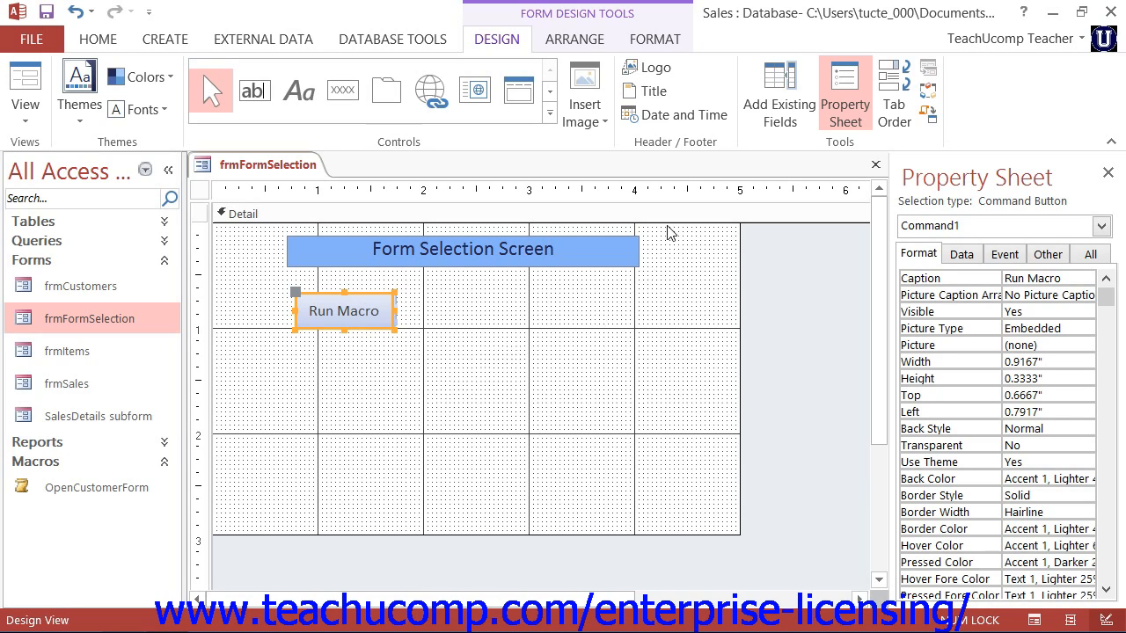
- Review the Run Macro button's event properties, including the choices available for On Mouse Move
{"action": "left_click", "coordinate": [845, 95]}
{"action": "left_click", "coordinate": [845, 97]}
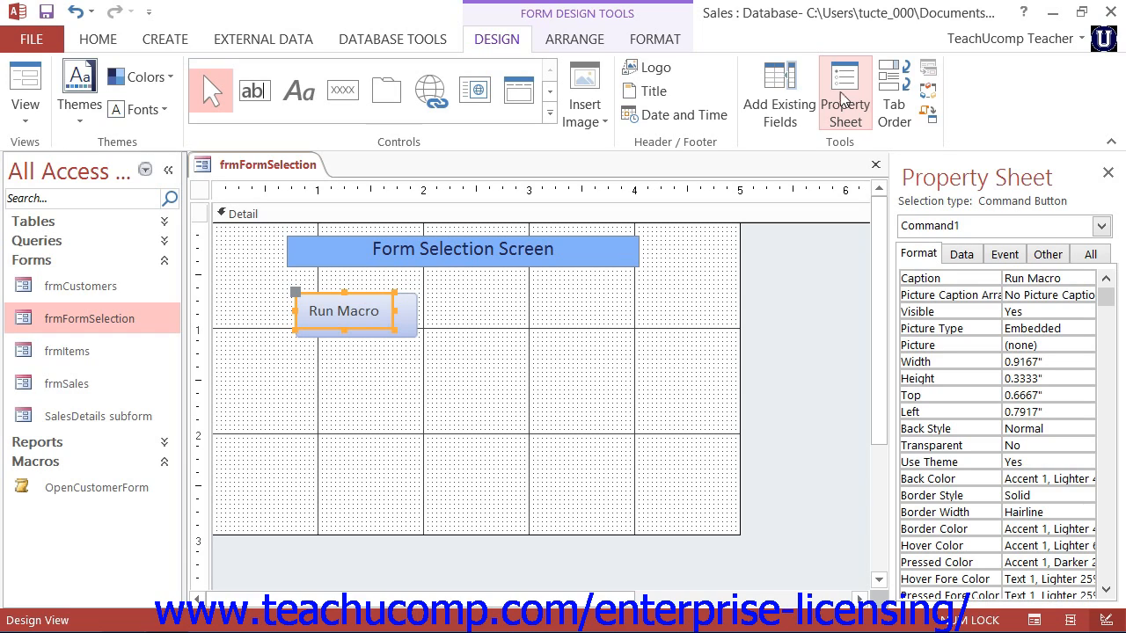
{"action": "left_click", "coordinate": [1006, 255]}
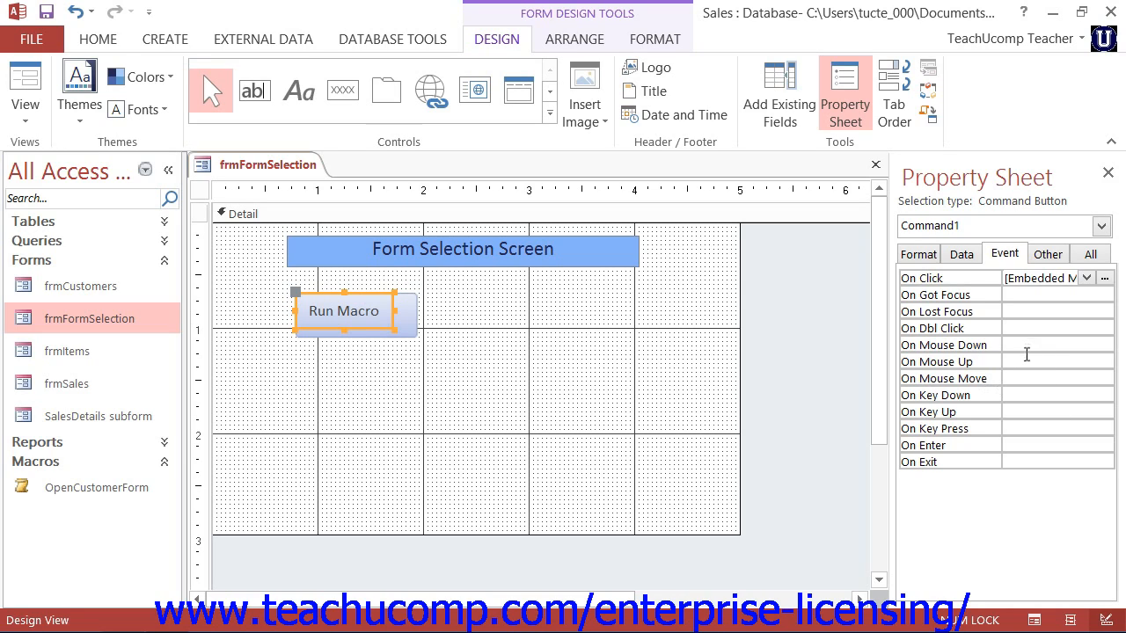
{"action": "left_click", "coordinate": [1009, 377]}
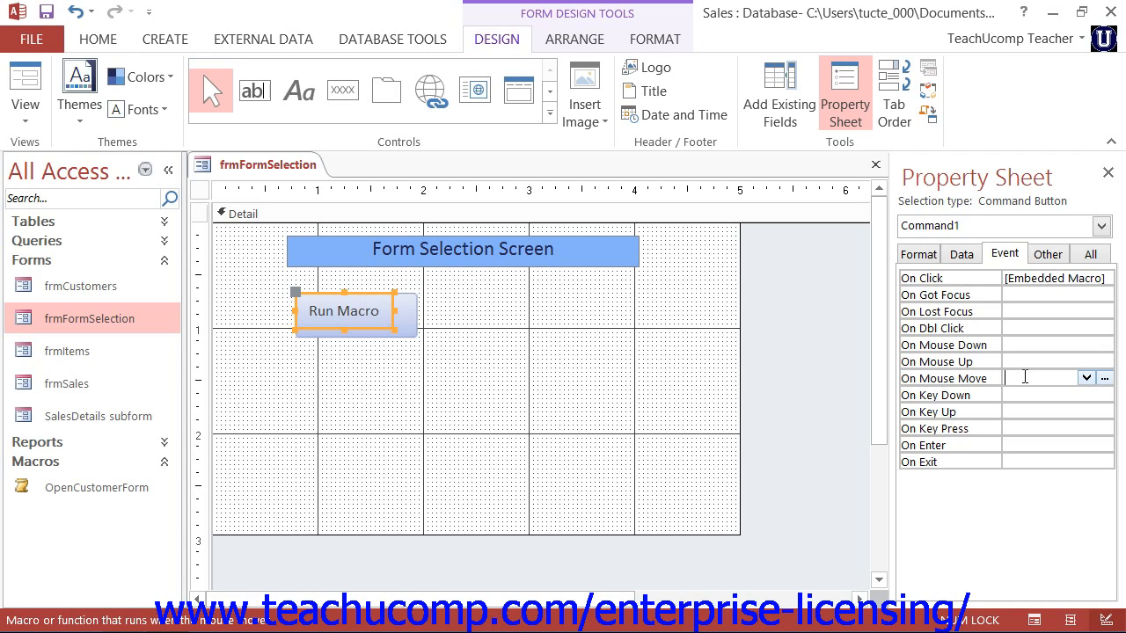
{"action": "left_click", "coordinate": [1087, 378]}
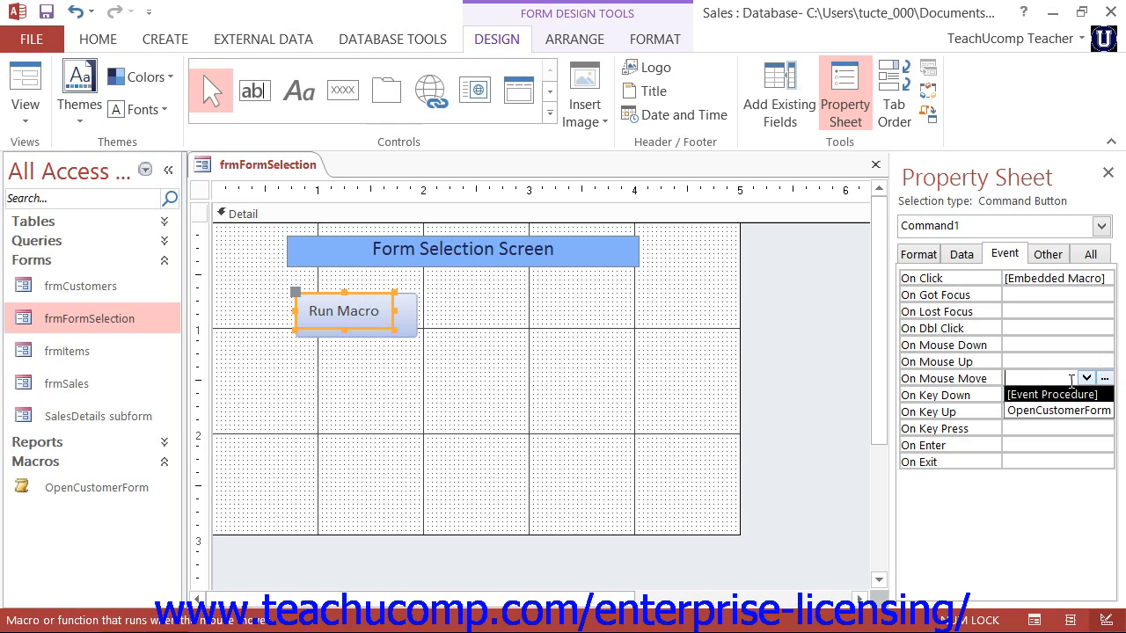
{"action": "left_click", "coordinate": [1087, 378]}
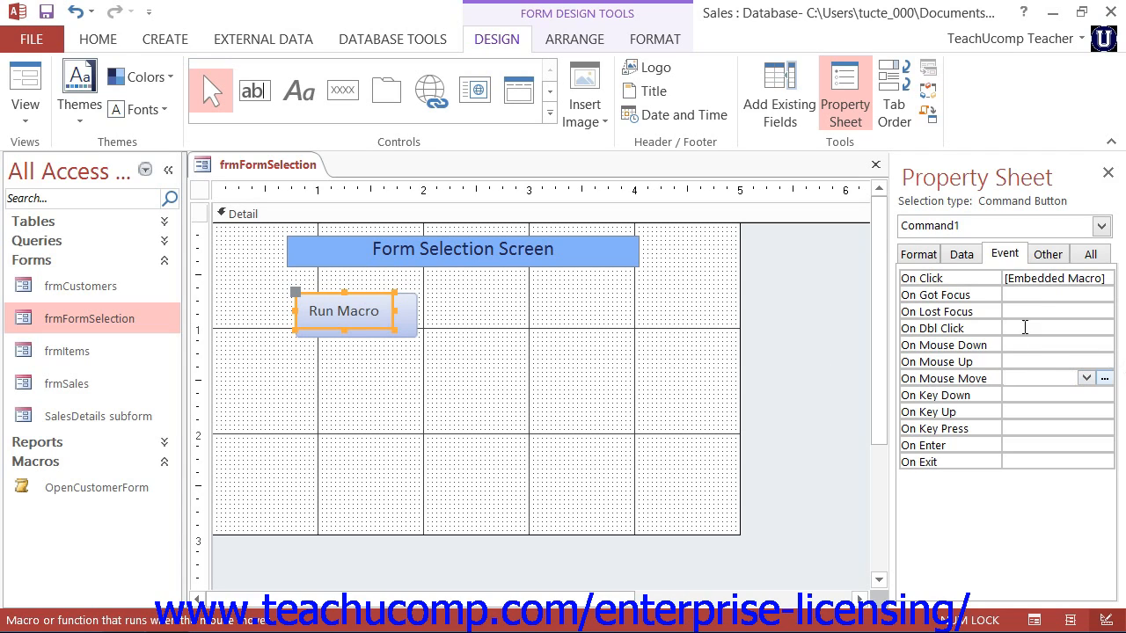
- Inspect the embedded macro behind the Run Macro button's On Click event and close it unchanged
{"action": "left_click", "coordinate": [1017, 278]}
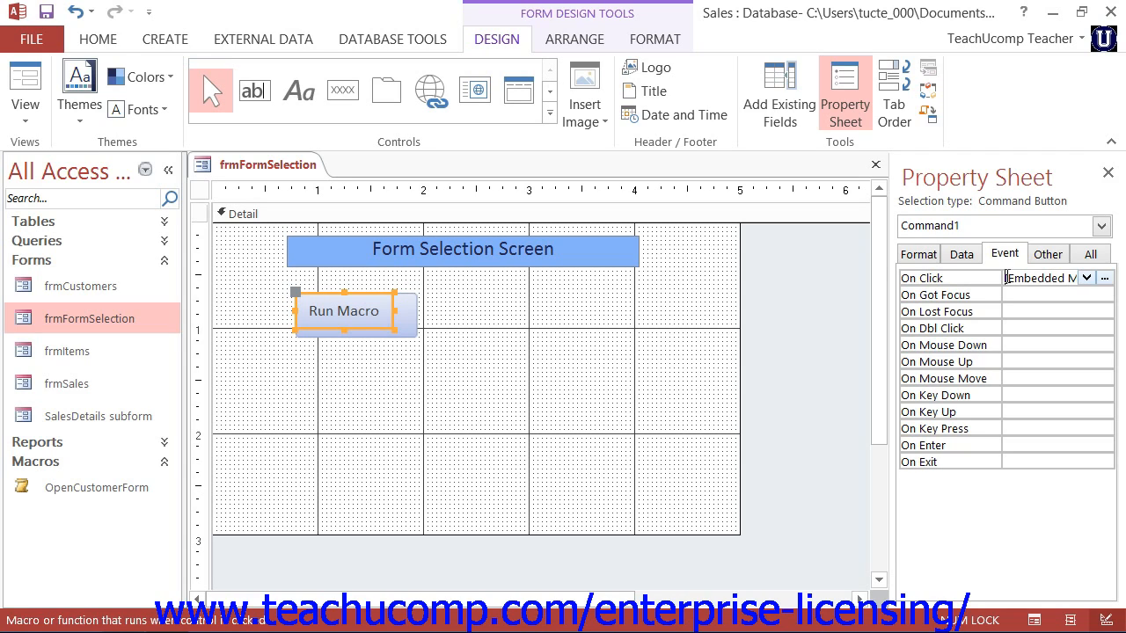
{"action": "left_click_drag", "start_coordinate": [1005, 278], "coordinate": [1110, 290]}
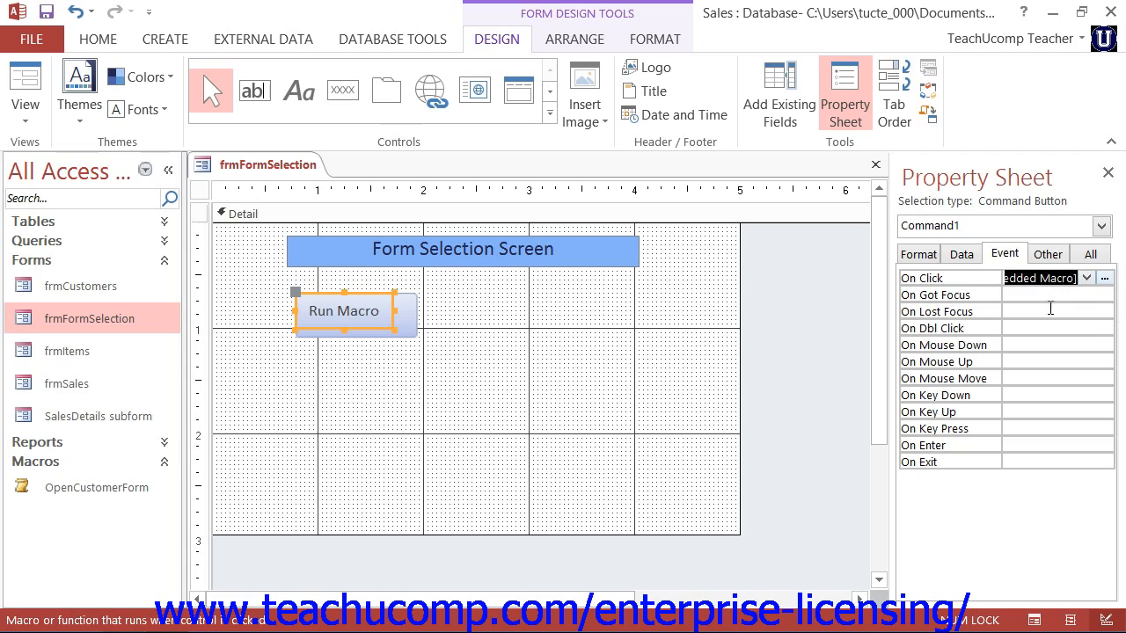
{"action": "left_click", "coordinate": [1106, 280]}
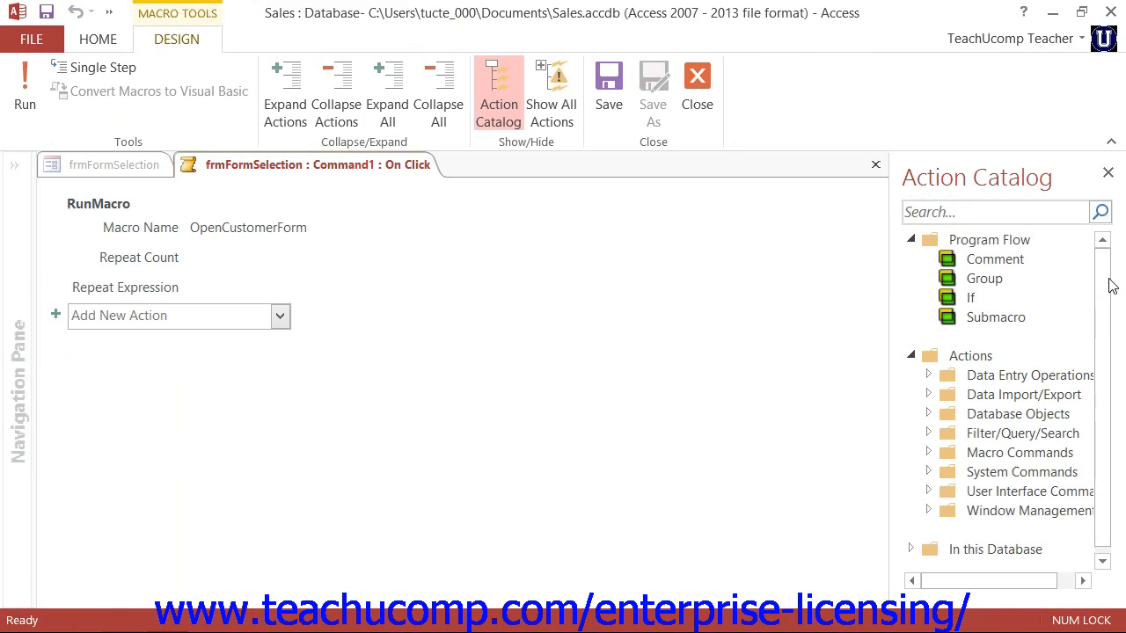
{"action": "left_click", "coordinate": [875, 166]}
{"action": "left_click", "coordinate": [445, 370]}
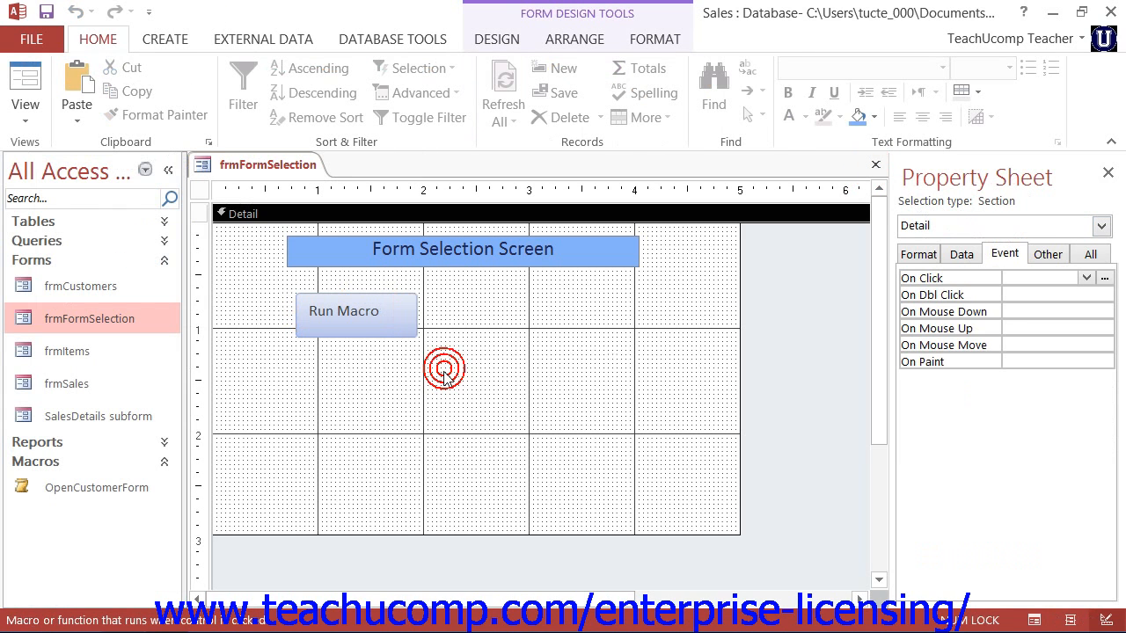
- Draw a second command button about 1.2 inches wide to the right of Run Macro, without completing the wizard
{"action": "left_click", "coordinate": [176, 41]}
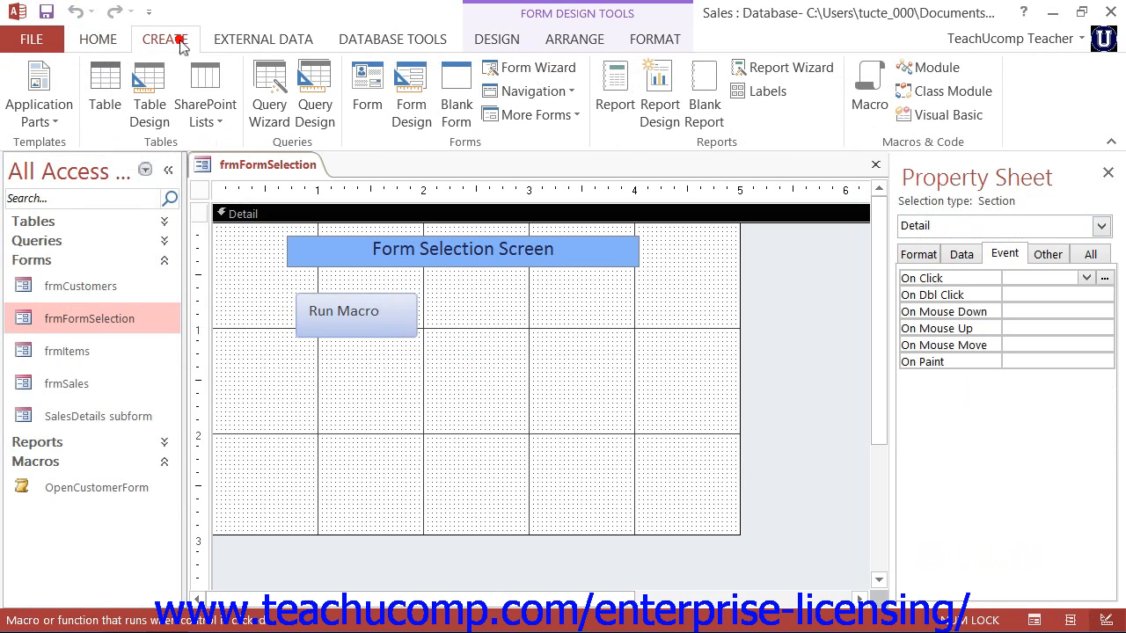
{"action": "left_click", "coordinate": [513, 42]}
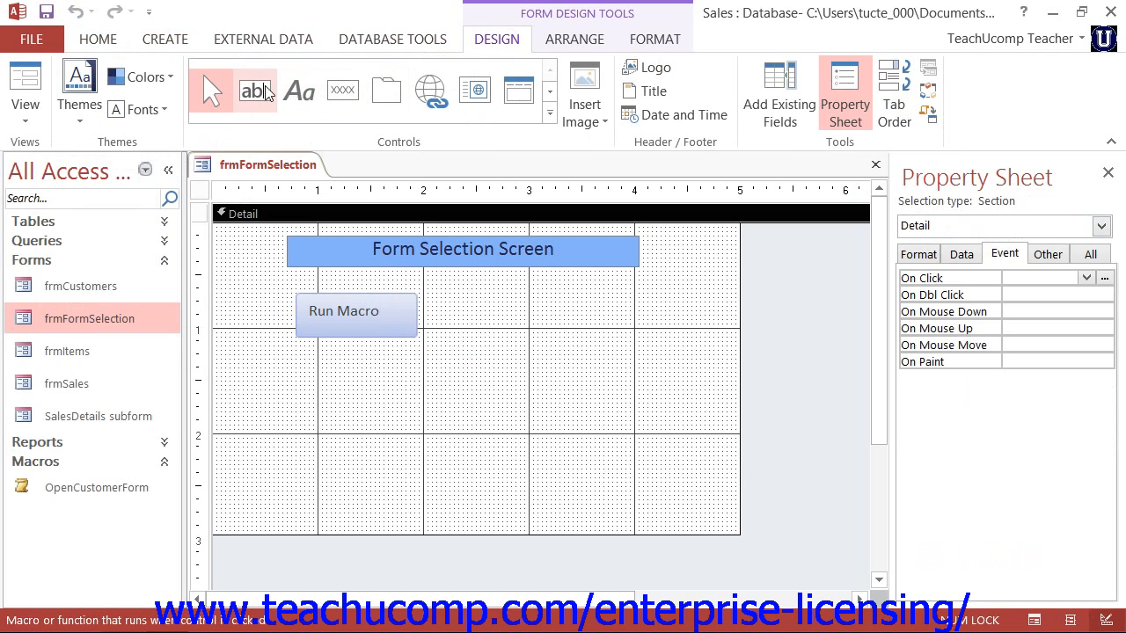
{"action": "left_click", "coordinate": [343, 90]}
{"action": "left_click_drag", "start_coordinate": [489, 299], "coordinate": [625, 350]}
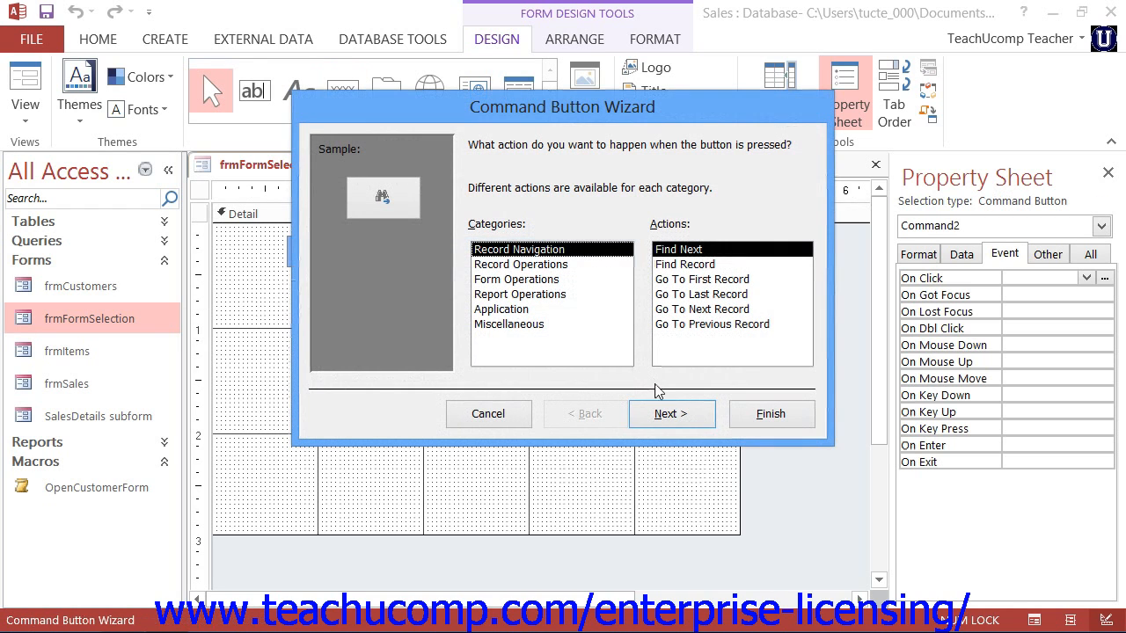
{"action": "left_click", "coordinate": [513, 421]}
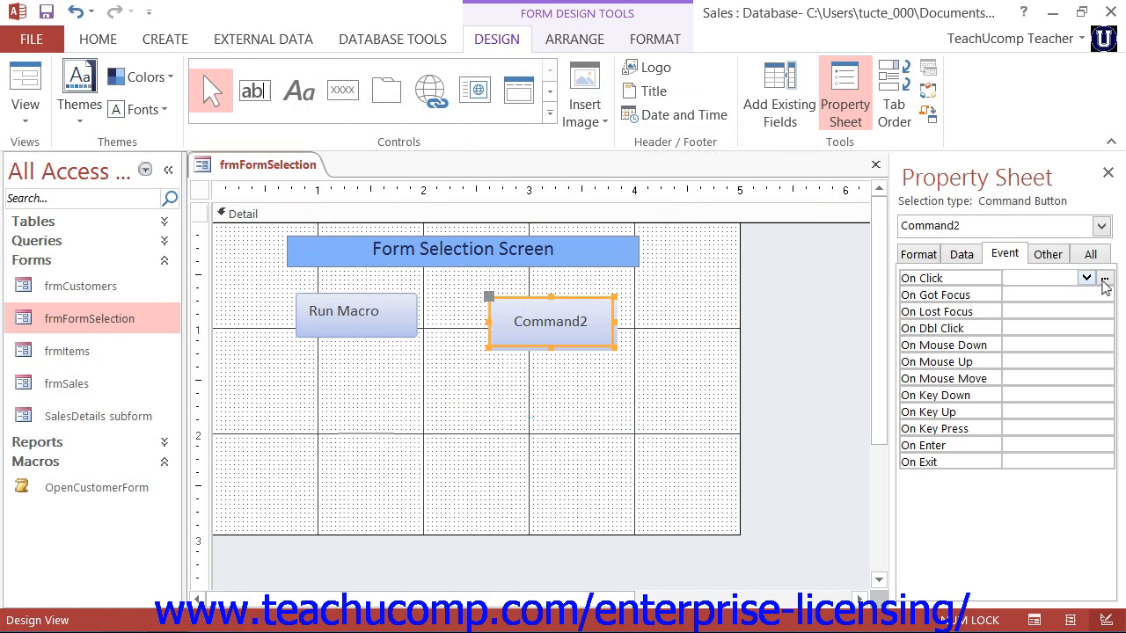
- Start an embedded macro for the second command button's On Click event with the Macro Builder and add an OpenForm action
{"action": "left_click", "coordinate": [1105, 278]}
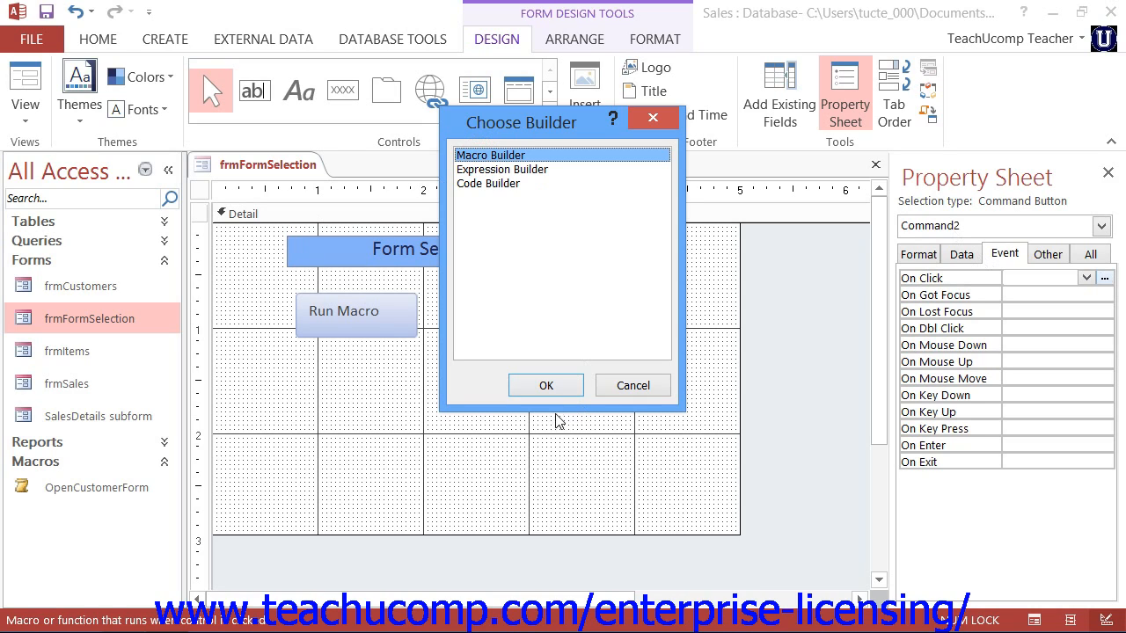
{"action": "left_click", "coordinate": [546, 387]}
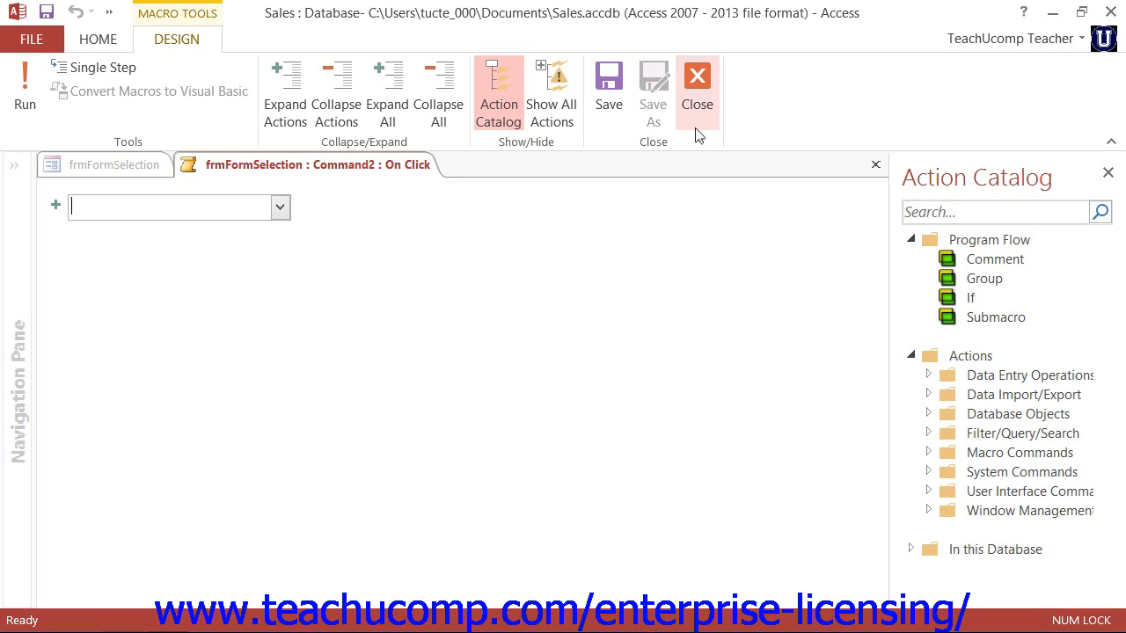
{"action": "left_click", "coordinate": [653, 142]}
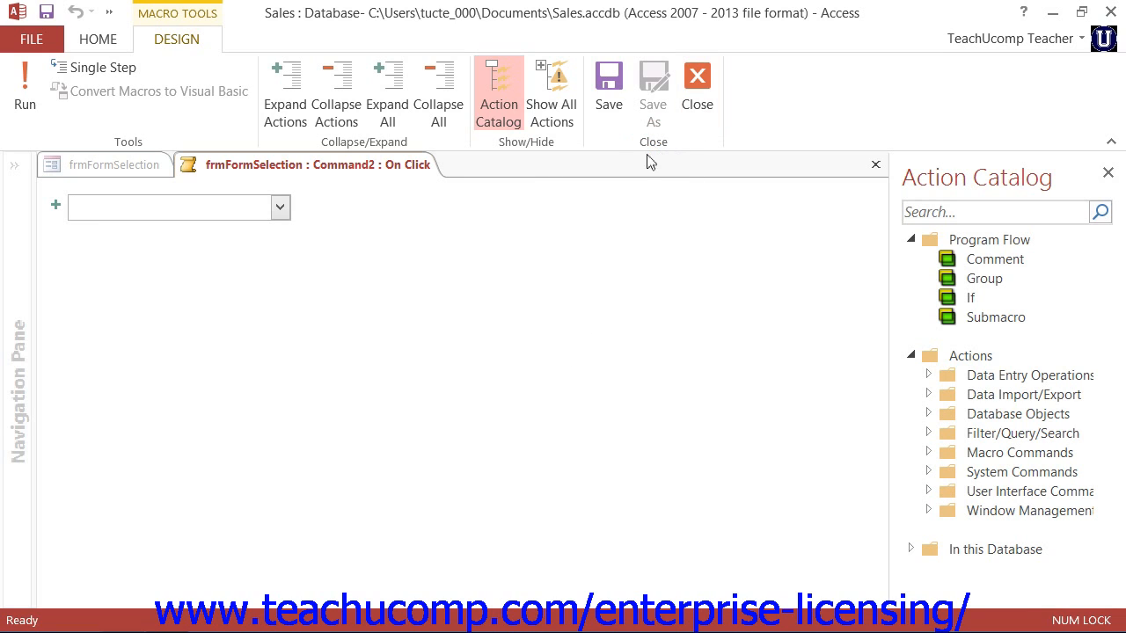
{"action": "left_click", "coordinate": [280, 207]}
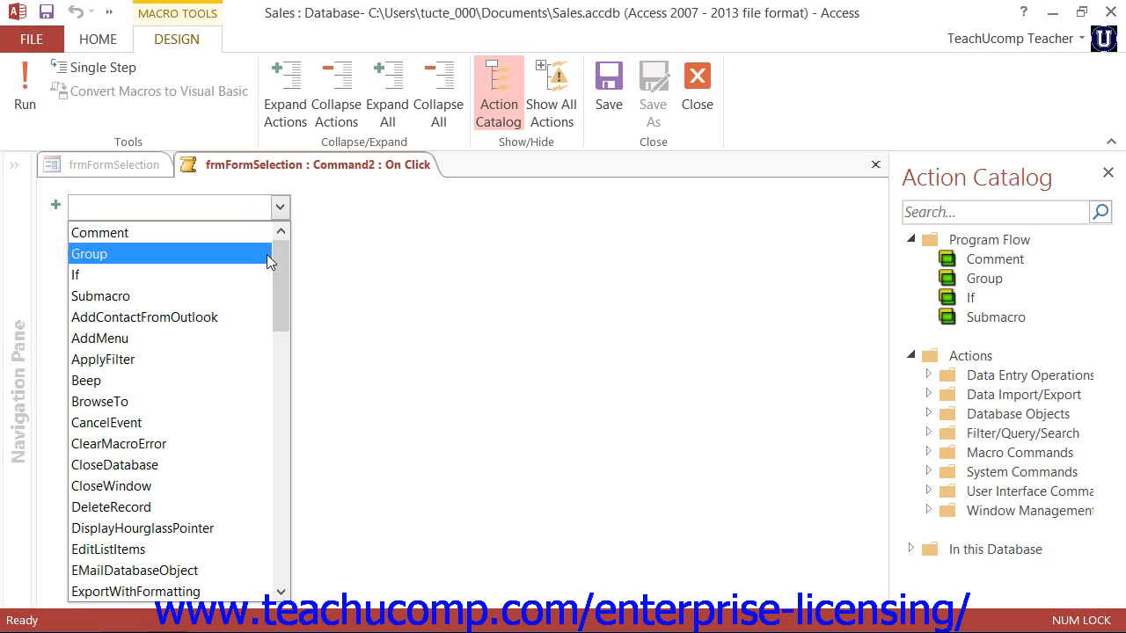
{"action": "scroll", "coordinate": [247, 467], "scroll_direction": "down", "scroll_amount": 3}
{"action": "scroll", "coordinate": [234, 484], "scroll_direction": "down", "scroll_amount": 1}
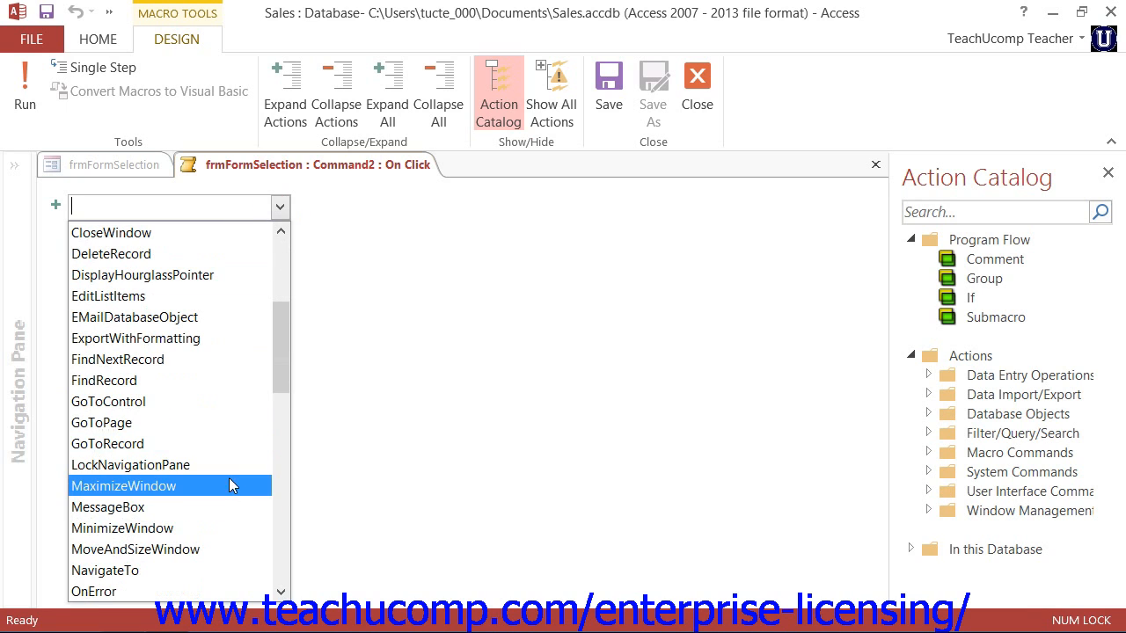
{"action": "scroll", "coordinate": [227, 466], "scroll_direction": "down", "scroll_amount": 1}
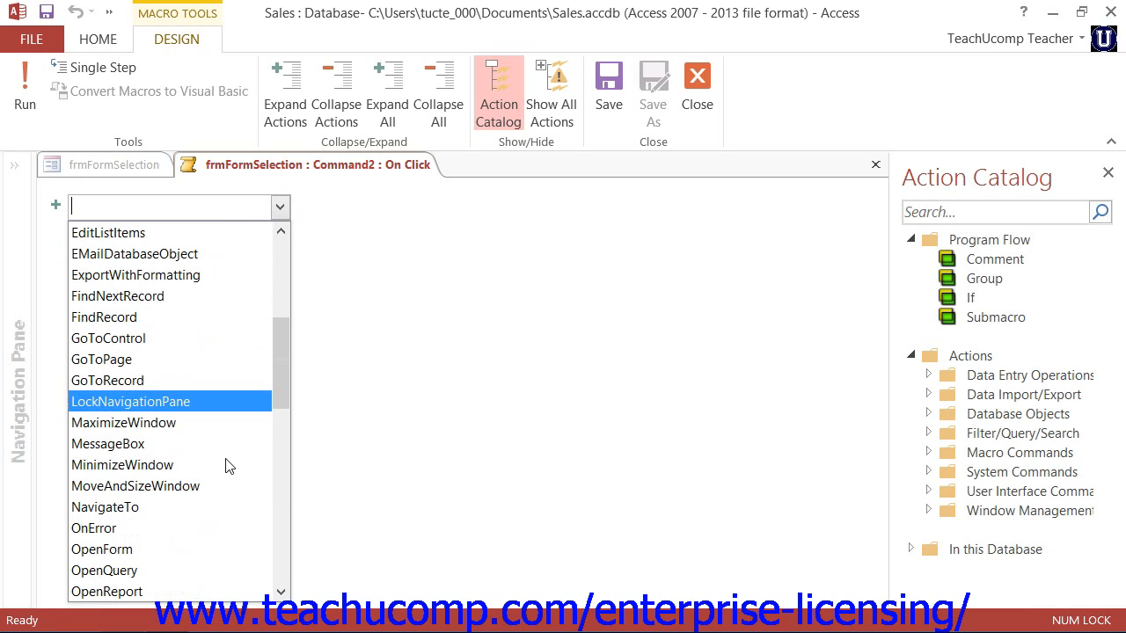
{"action": "left_click", "coordinate": [211, 548]}
- Set the OpenForm action's form name to frmItems, then close the macro, saving the changes and updating the property
{"action": "left_click", "coordinate": [865, 227]}
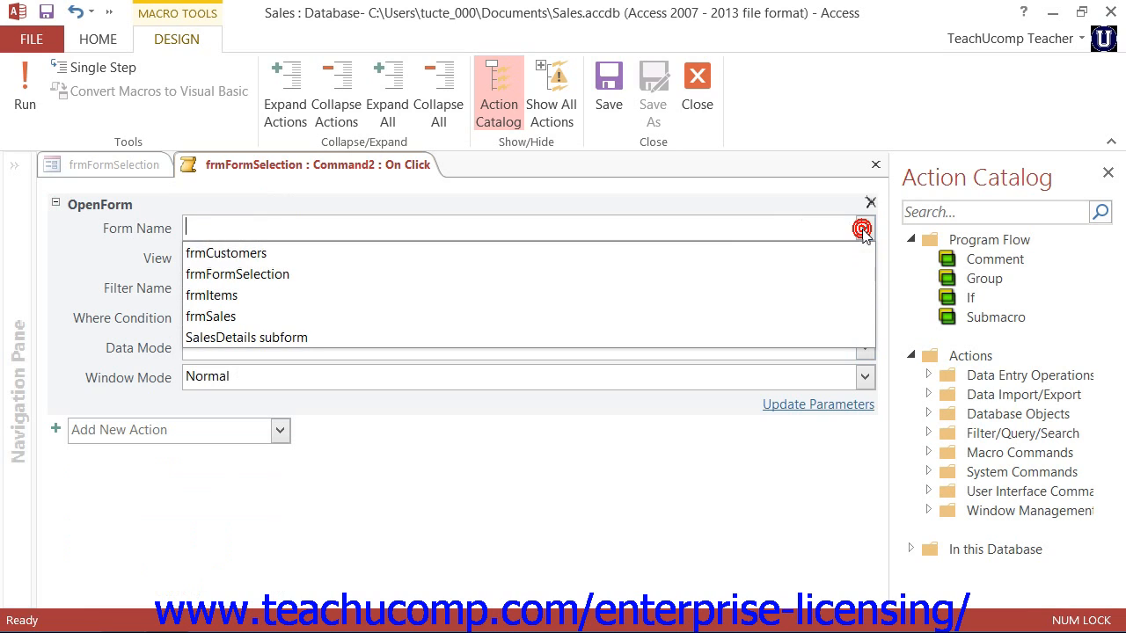
{"action": "left_click", "coordinate": [815, 297]}
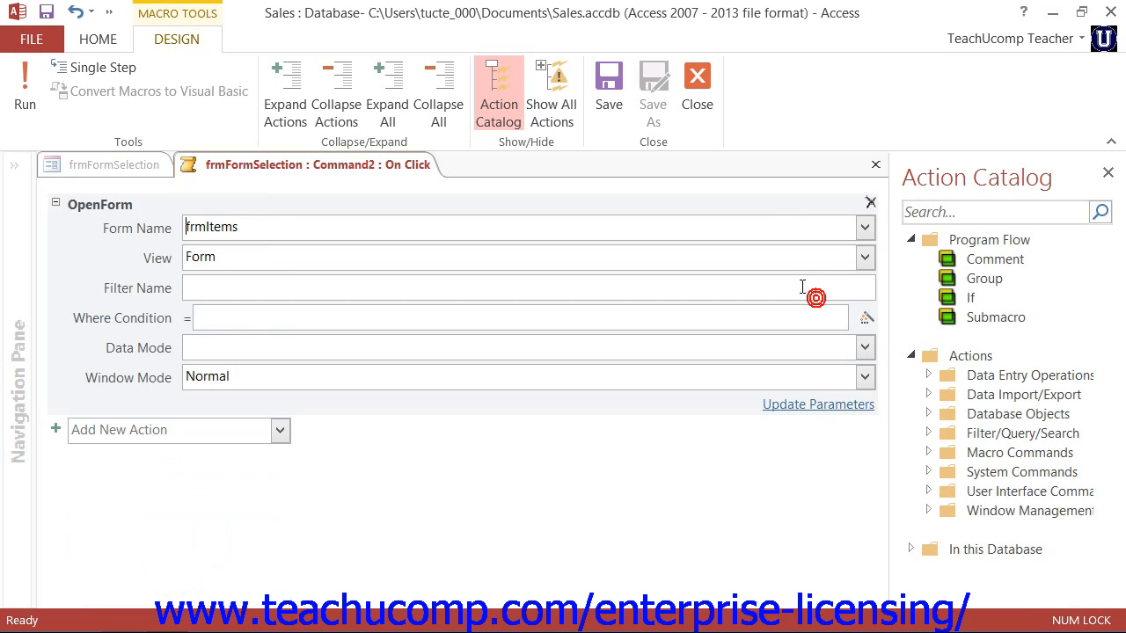
{"action": "left_click", "coordinate": [697, 104]}
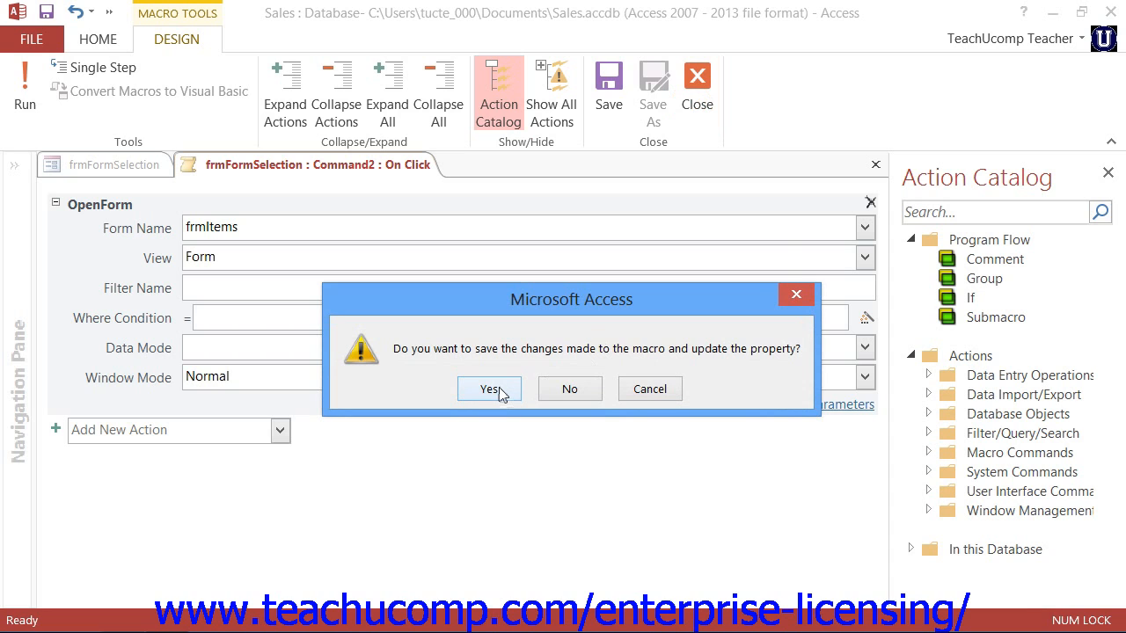
{"action": "left_click", "coordinate": [489, 389]}
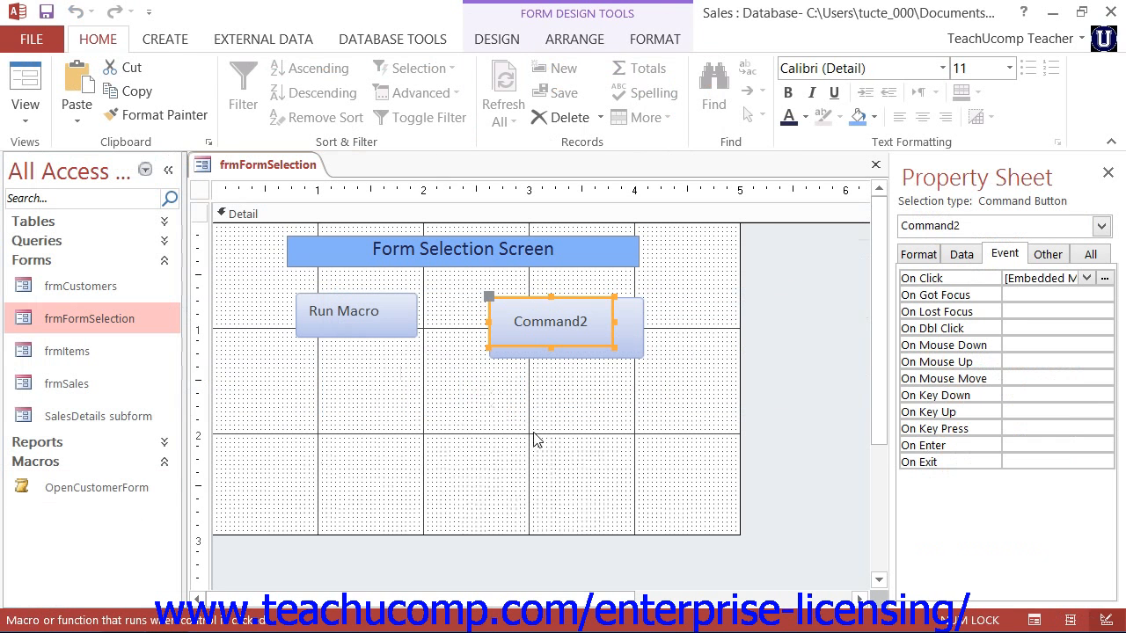
- Replace the second command button's caption with "Open Item Form"
{"action": "double_click", "coordinate": [589, 322]}
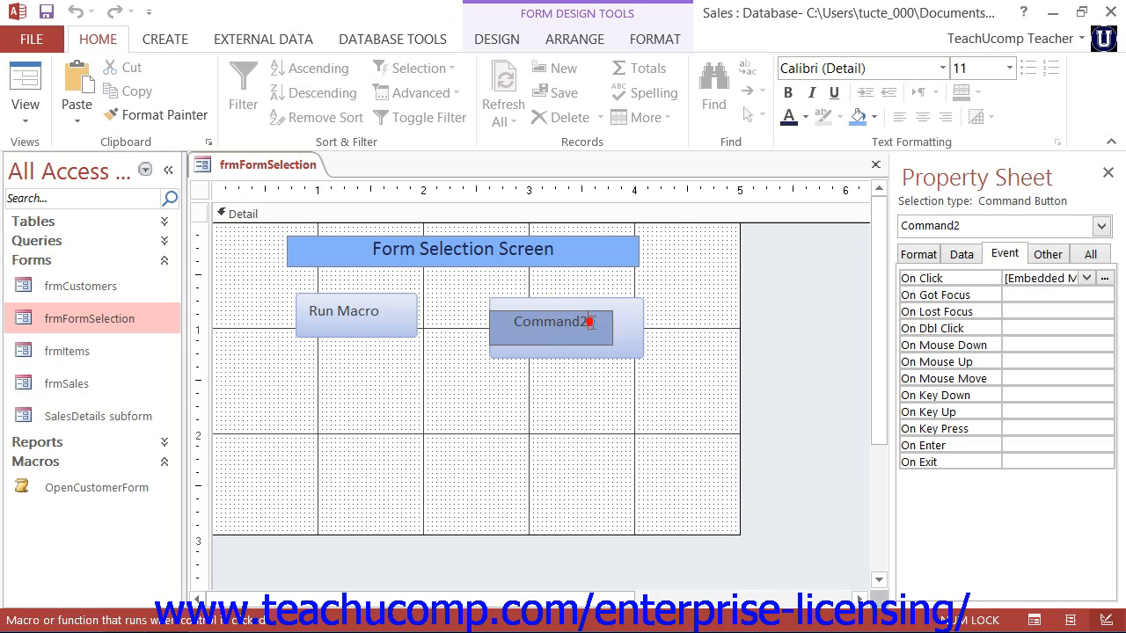
{"action": "left_click_drag", "start_coordinate": [589, 322], "coordinate": [450, 320]}
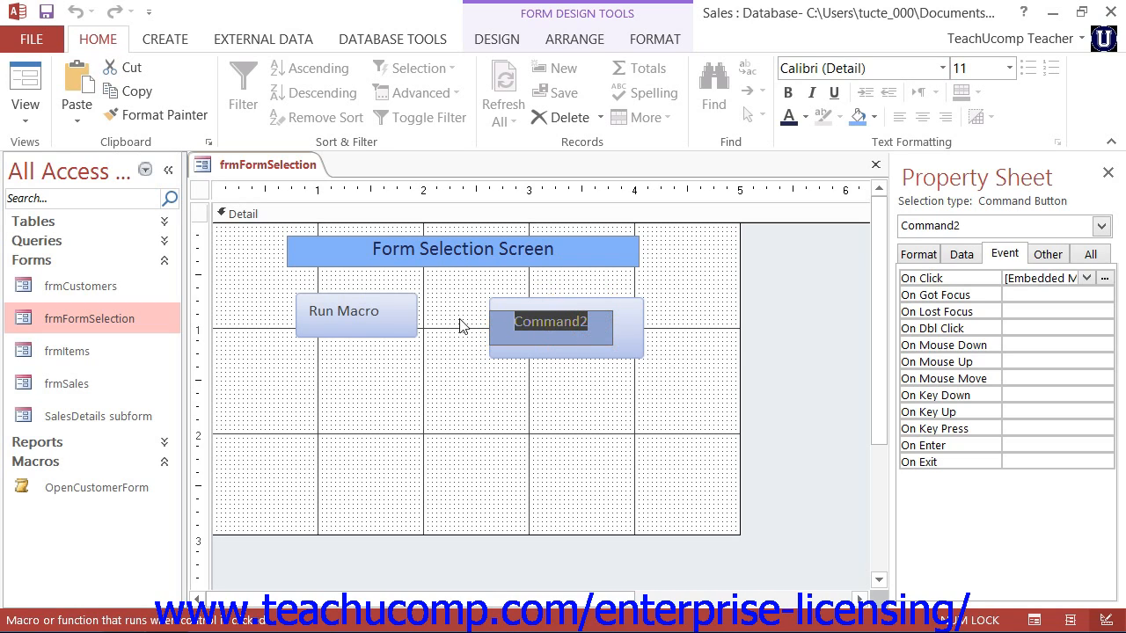
{"action": "type", "text": "Open "}
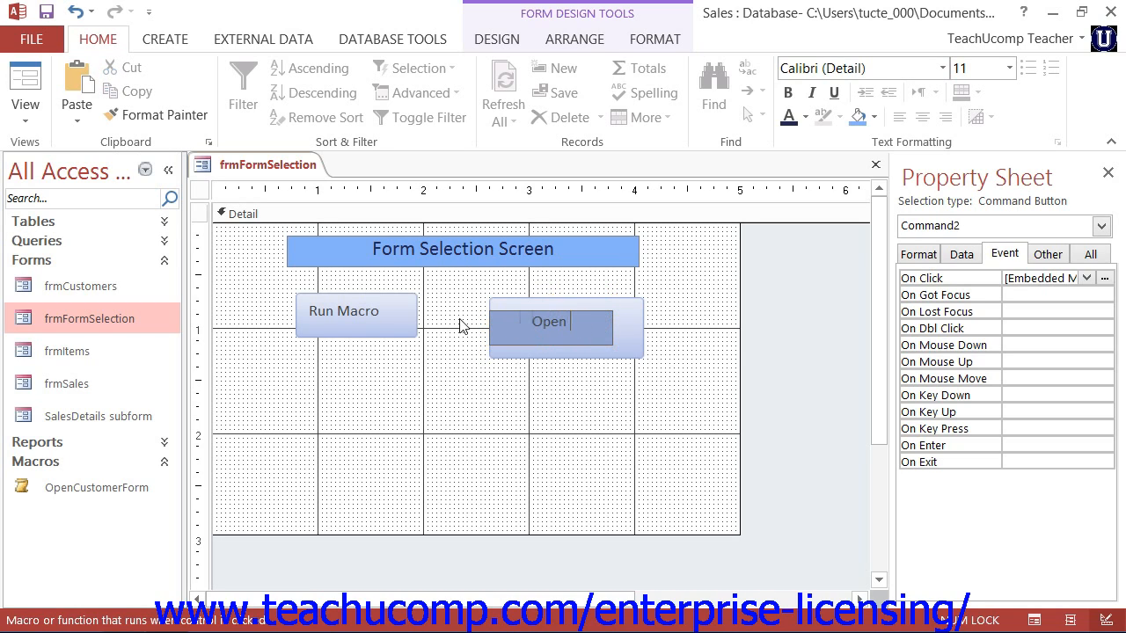
{"action": "type", "text": "Item Form"}
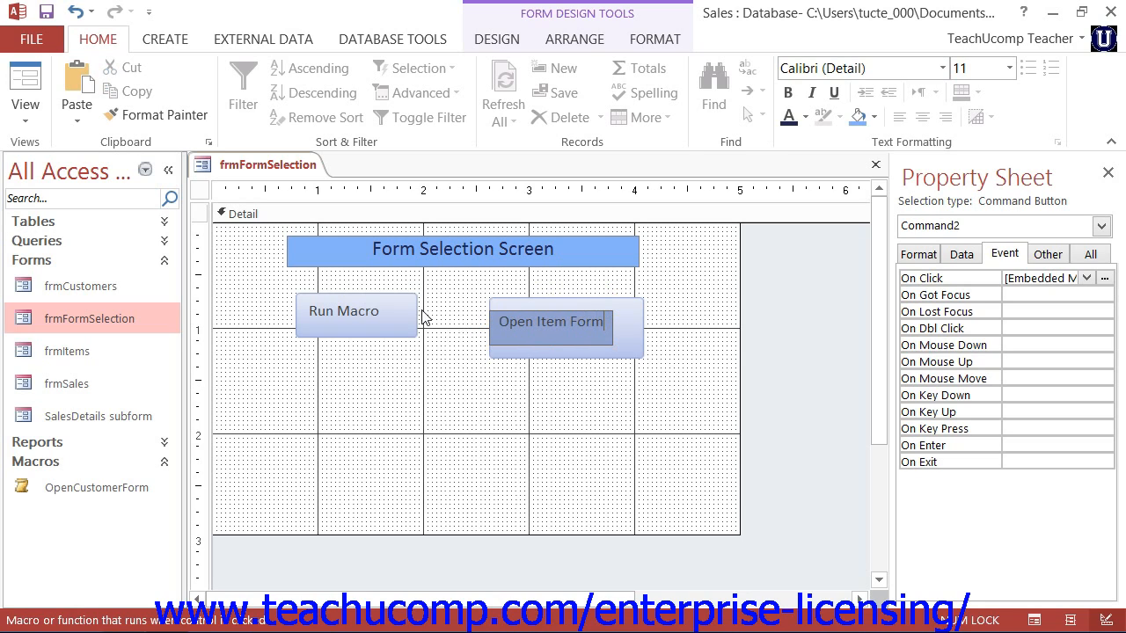
{"action": "left_click", "coordinate": [393, 306]}
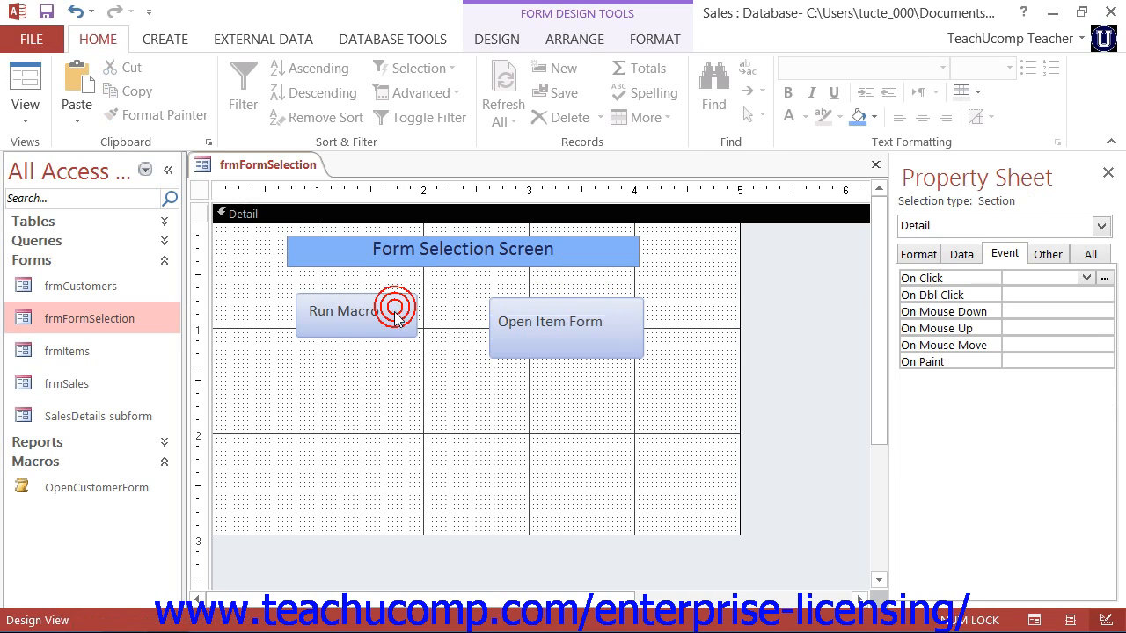
- Test the Open Item Form button in Form View and close the form it opens
{"action": "left_click", "coordinate": [26, 83]}
{"action": "left_click", "coordinate": [551, 291]}
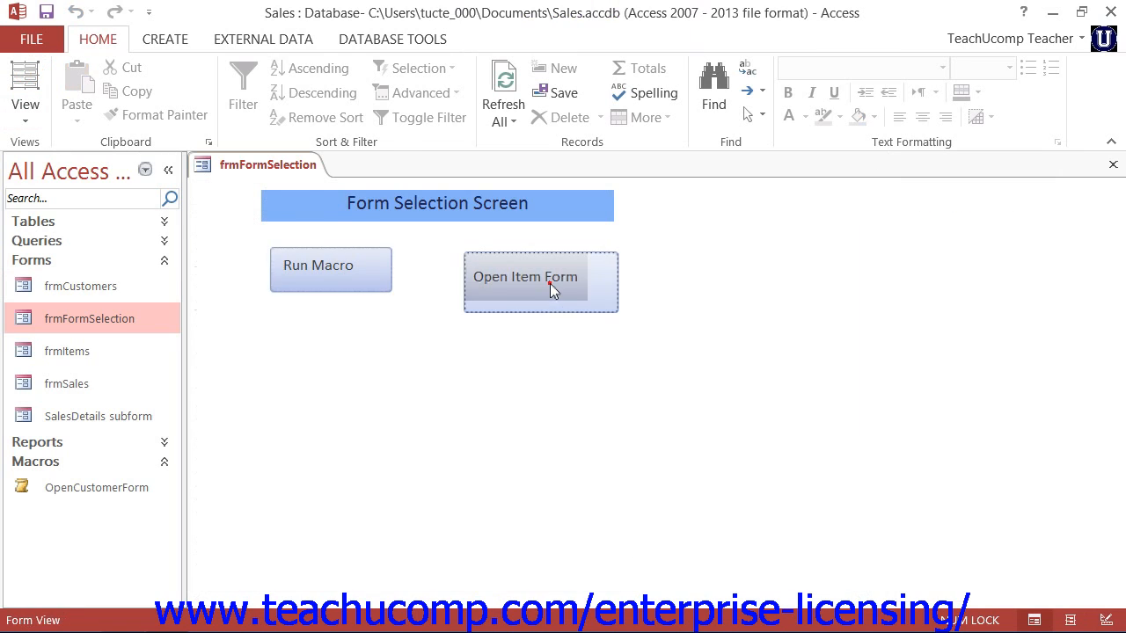
{"action": "left_click", "coordinate": [1111, 166]}
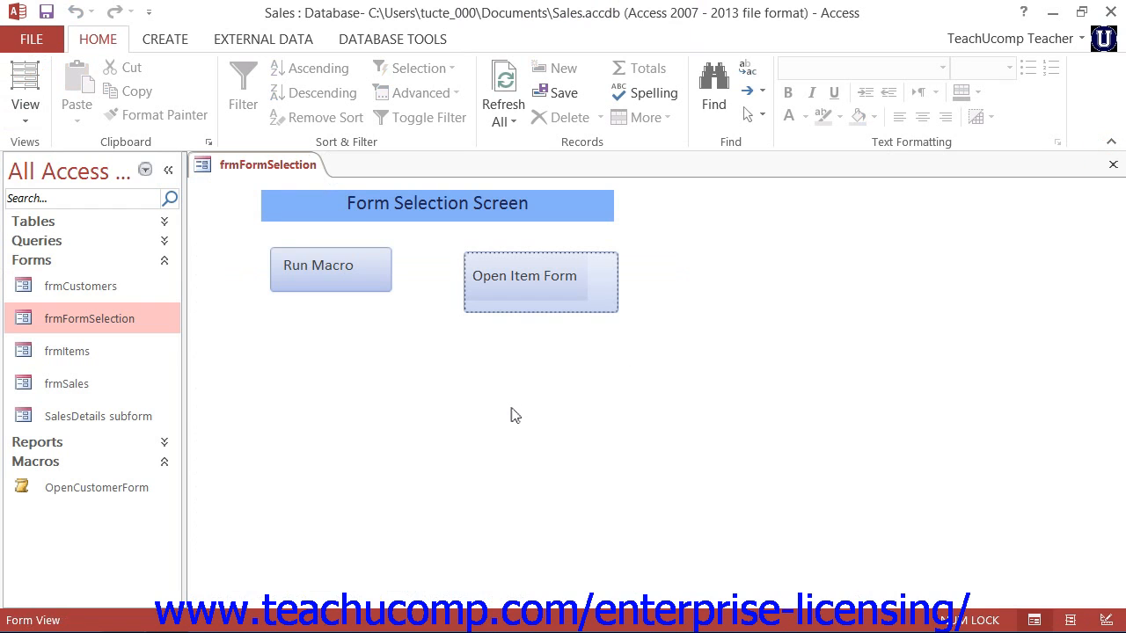